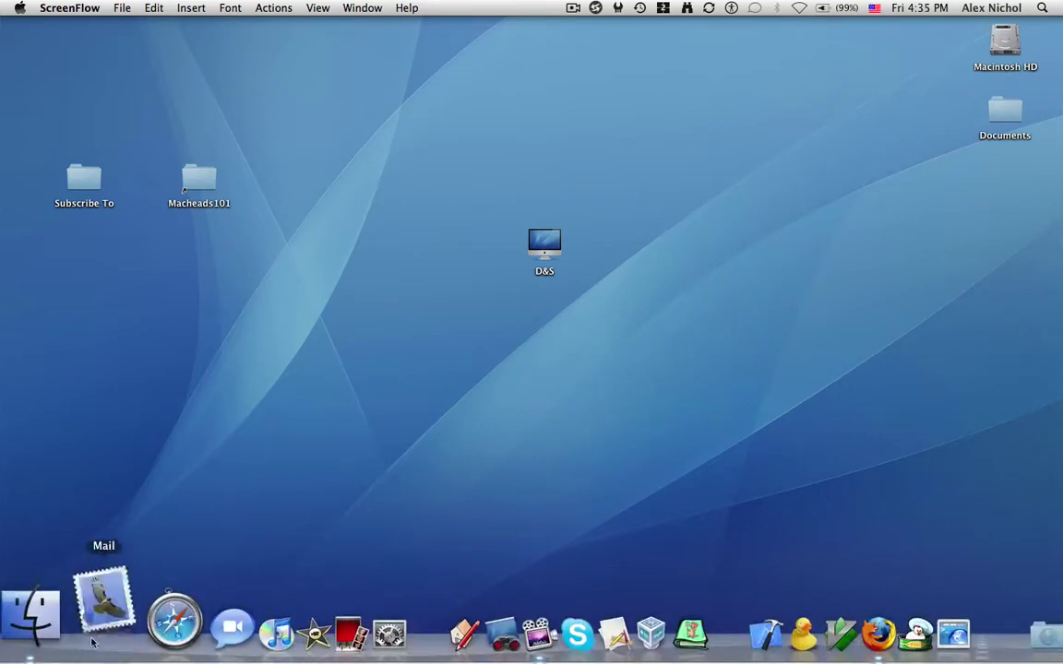
- Launch Mail, slide its window off the left edge and back, then hide Mail
{"action": "left_click", "coordinate": [103, 604]}
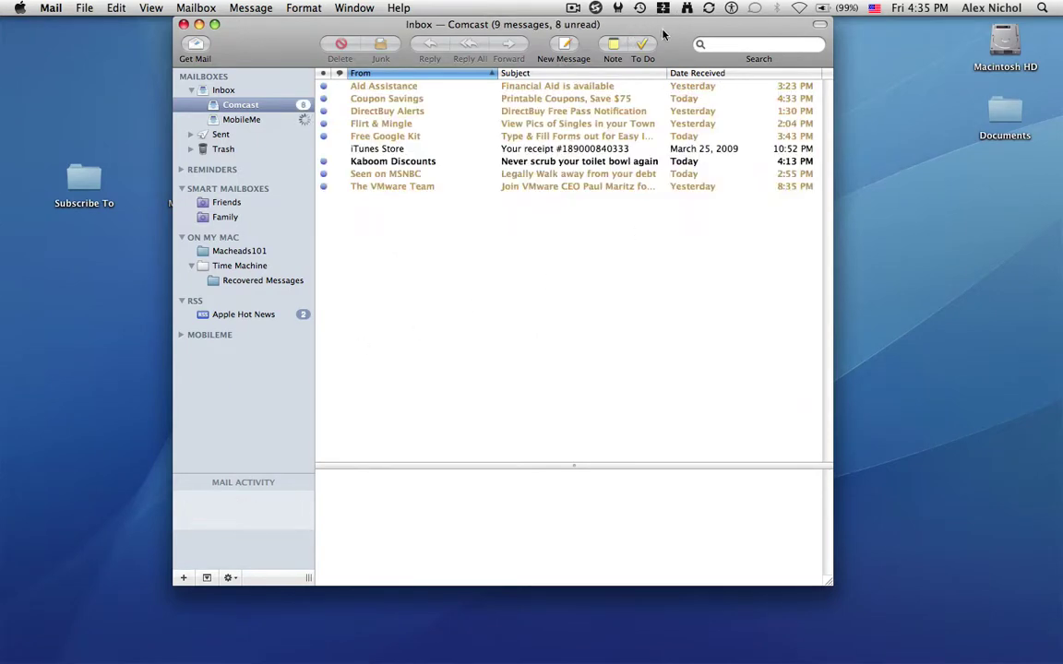
{"action": "mouse_move", "coordinate": [662, 35]}
{"action": "left_mouse_down"}
{"action": "mouse_move", "coordinate": [476, 8]}
{"action": "mouse_move", "coordinate": [102, 20]}
{"action": "left_mouse_up"}
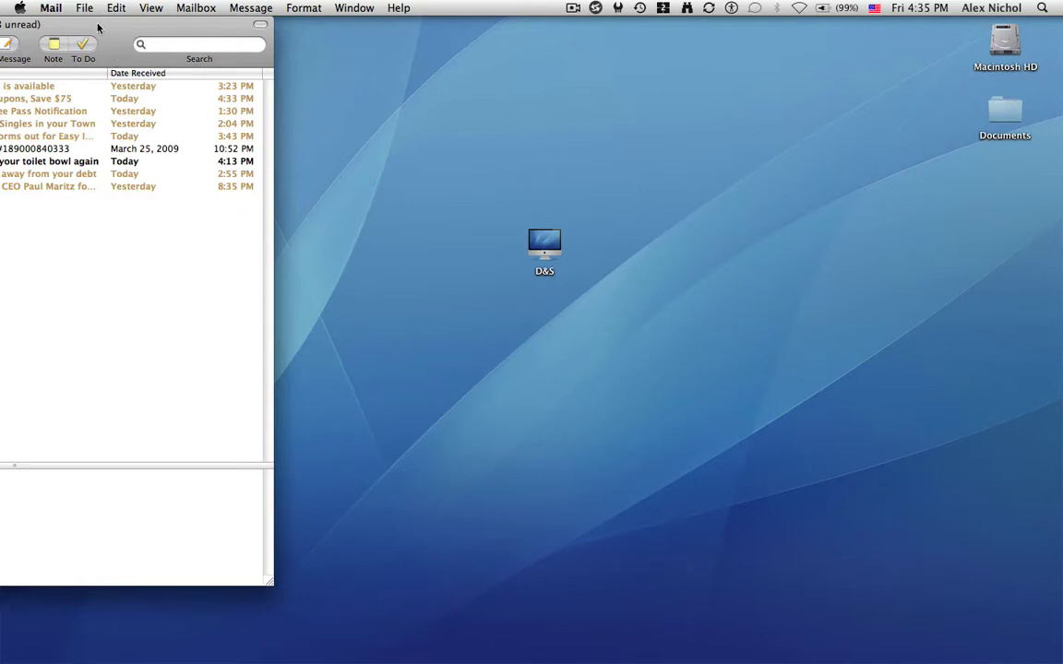
{"action": "mouse_move", "coordinate": [113, 25]}
{"action": "left_mouse_down"}
{"action": "mouse_move", "coordinate": [526, 16]}
{"action": "mouse_move", "coordinate": [667, 43]}
{"action": "left_mouse_up"}
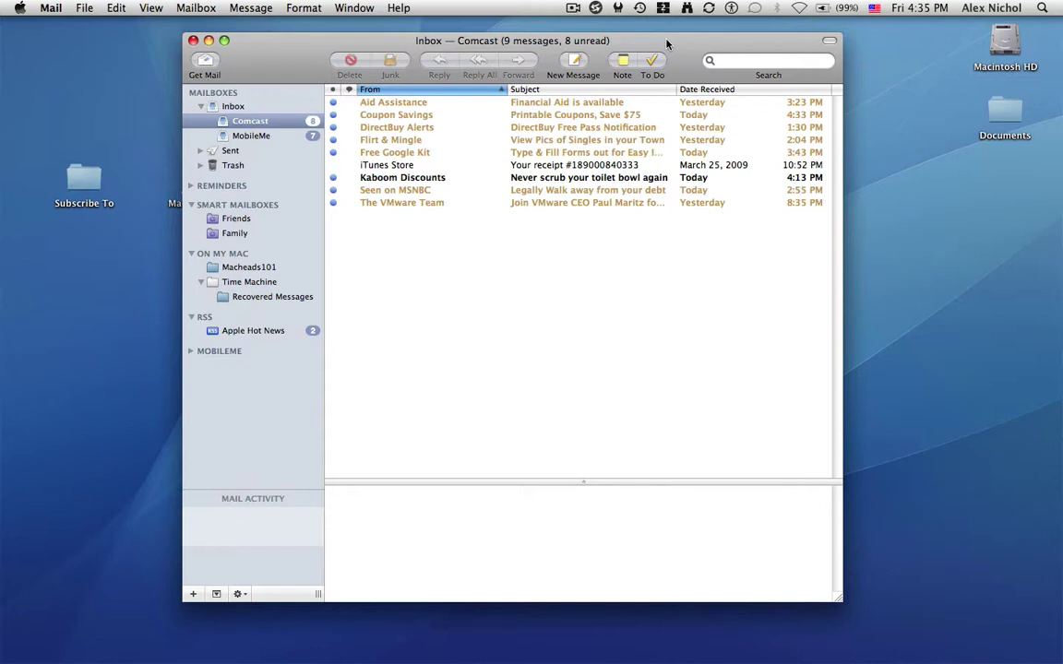
{"action": "key", "text": "super+h"}
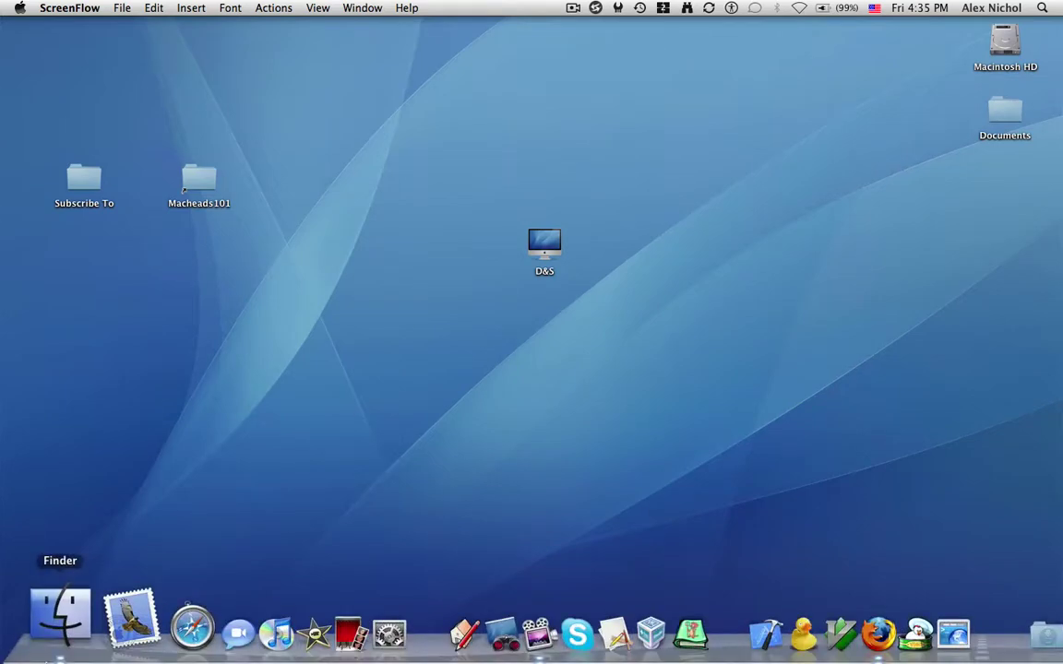
- Open a Finder window and browse Network, Macintosh HD, the alex folder and Applications
{"action": "left_click", "coordinate": [55, 618]}
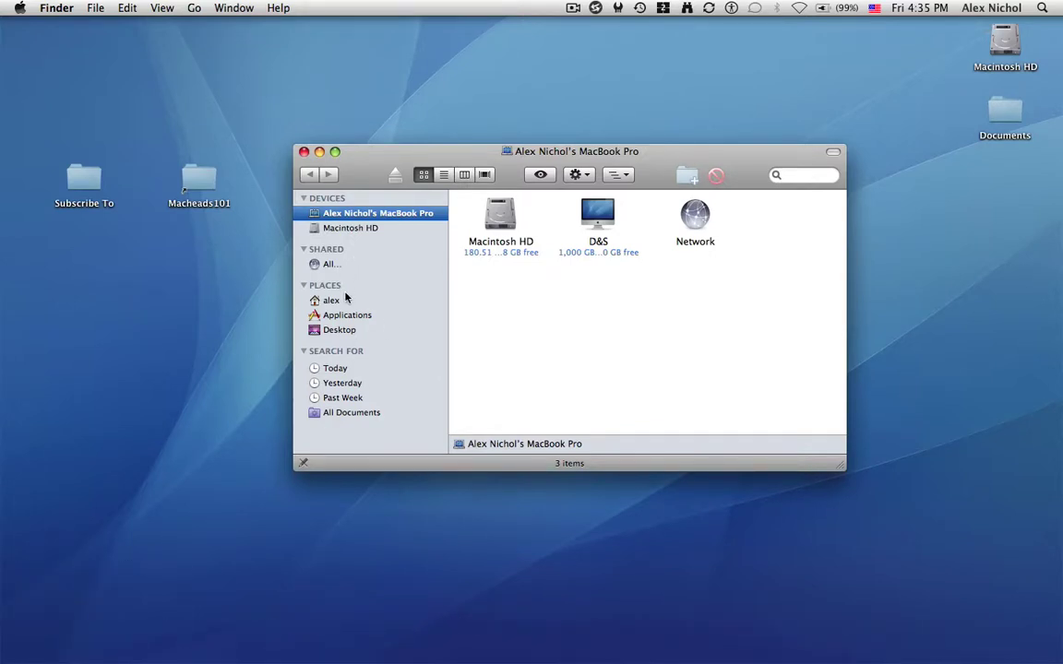
{"action": "left_click", "coordinate": [331, 264]}
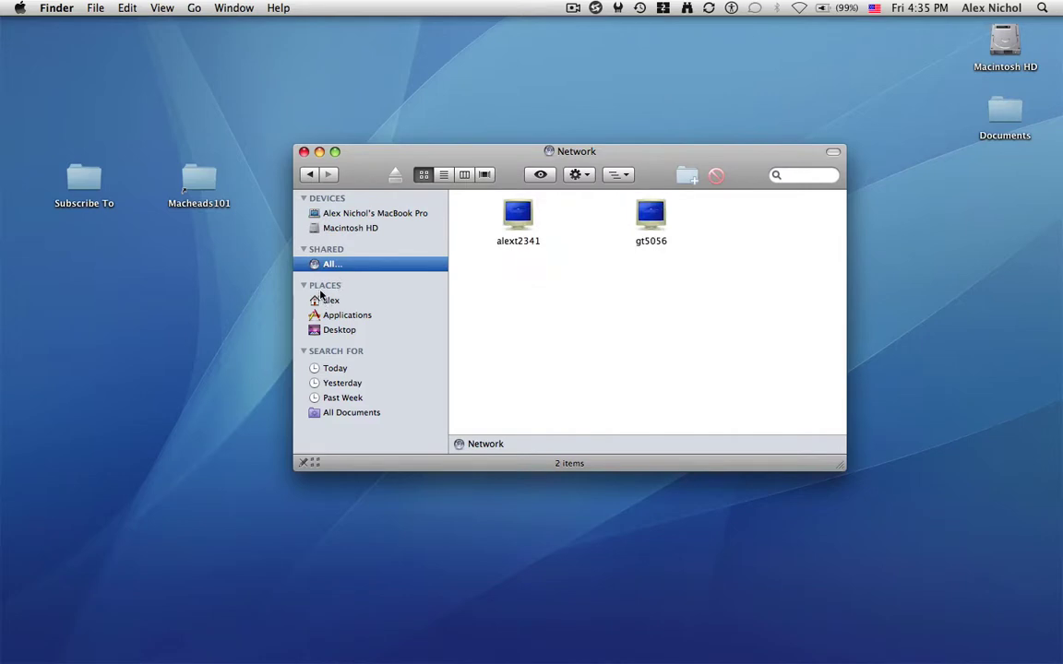
{"action": "left_click", "coordinate": [304, 286]}
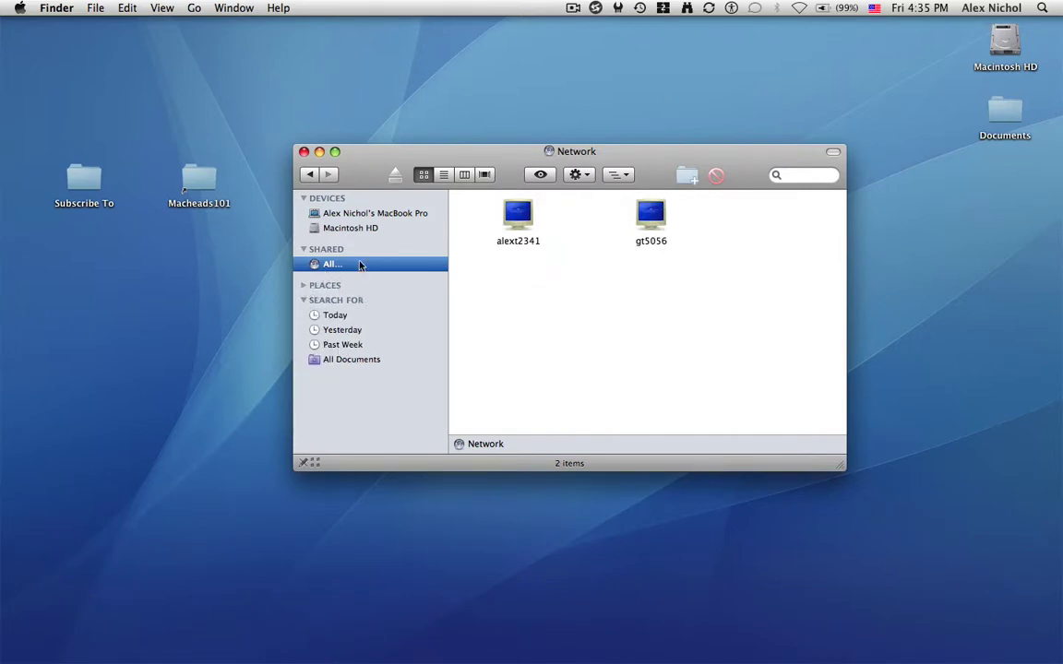
{"action": "left_click", "coordinate": [352, 228]}
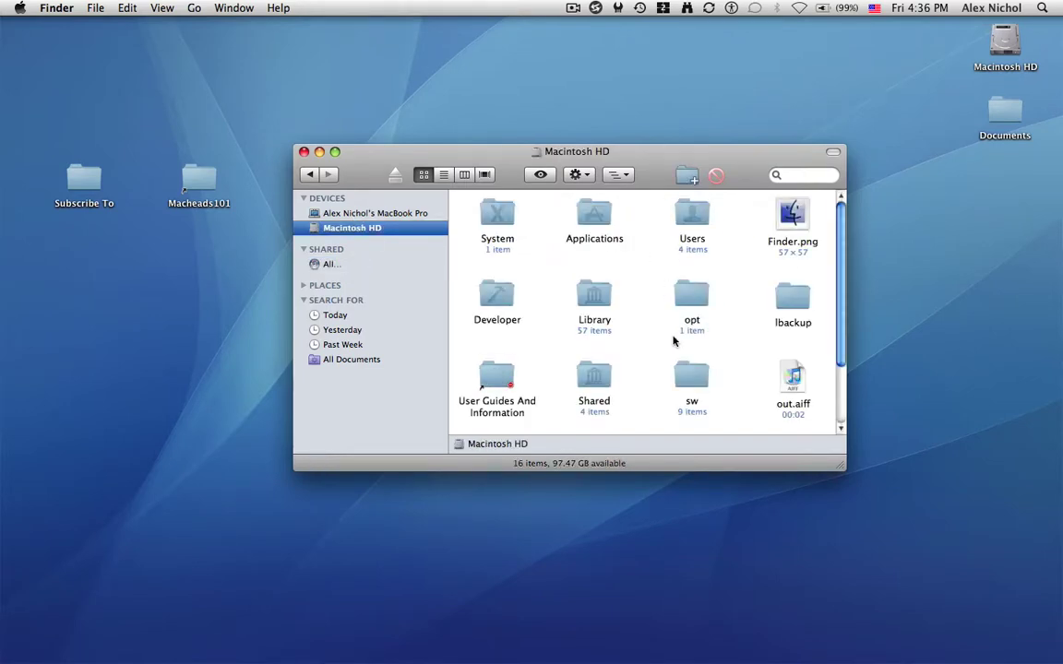
{"action": "scroll", "coordinate": [673, 342], "scroll_direction": "down", "scroll_amount": 3}
{"action": "scroll", "coordinate": [674, 342], "scroll_direction": "up", "scroll_amount": 3}
{"action": "left_click", "coordinate": [304, 286]}
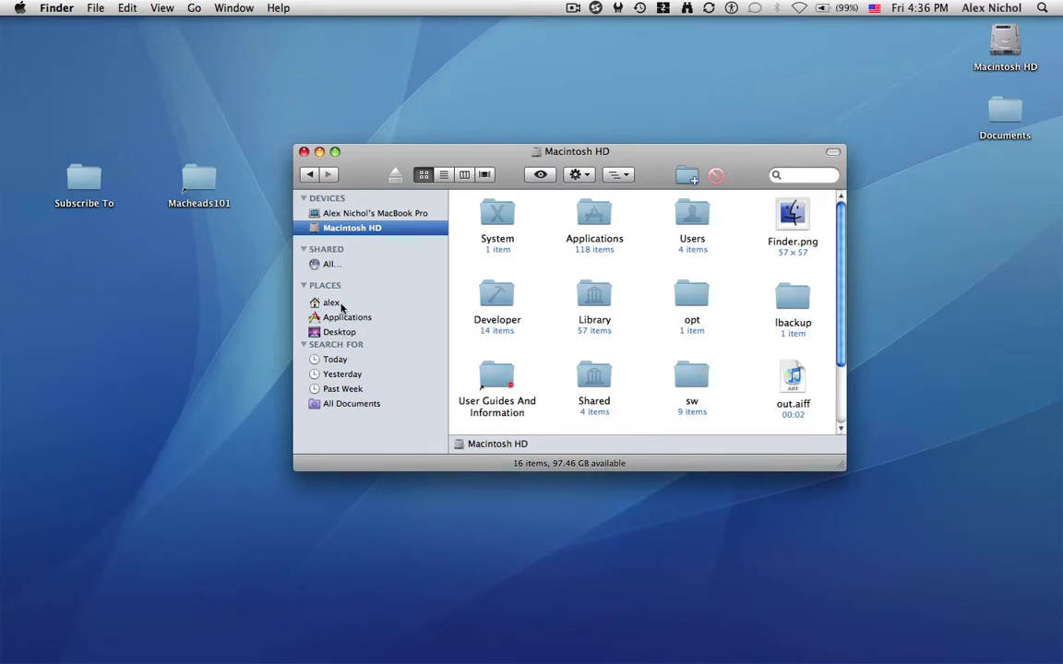
{"action": "left_click", "coordinate": [329, 303]}
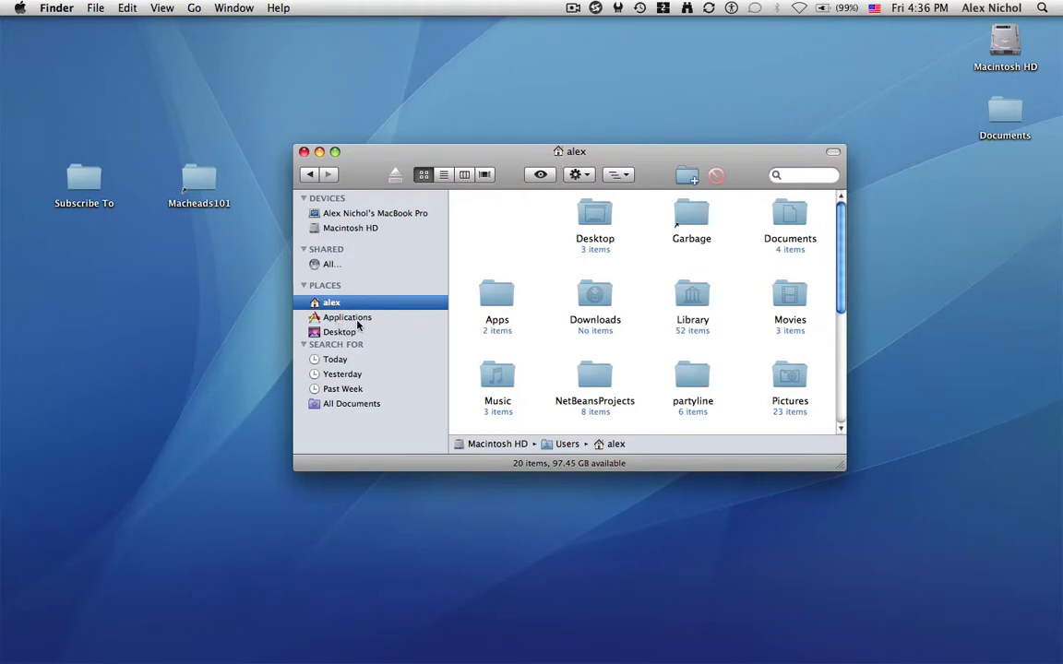
{"action": "left_click", "coordinate": [347, 317]}
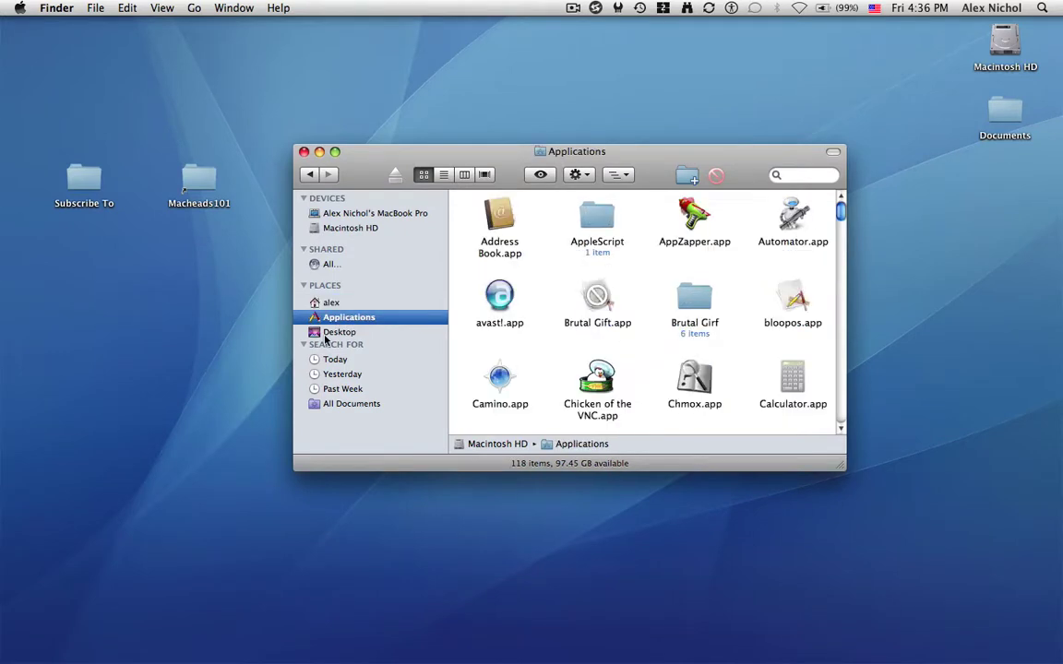
{"action": "left_click_drag", "start_coordinate": [375, 149], "coordinate": [362, 120]}
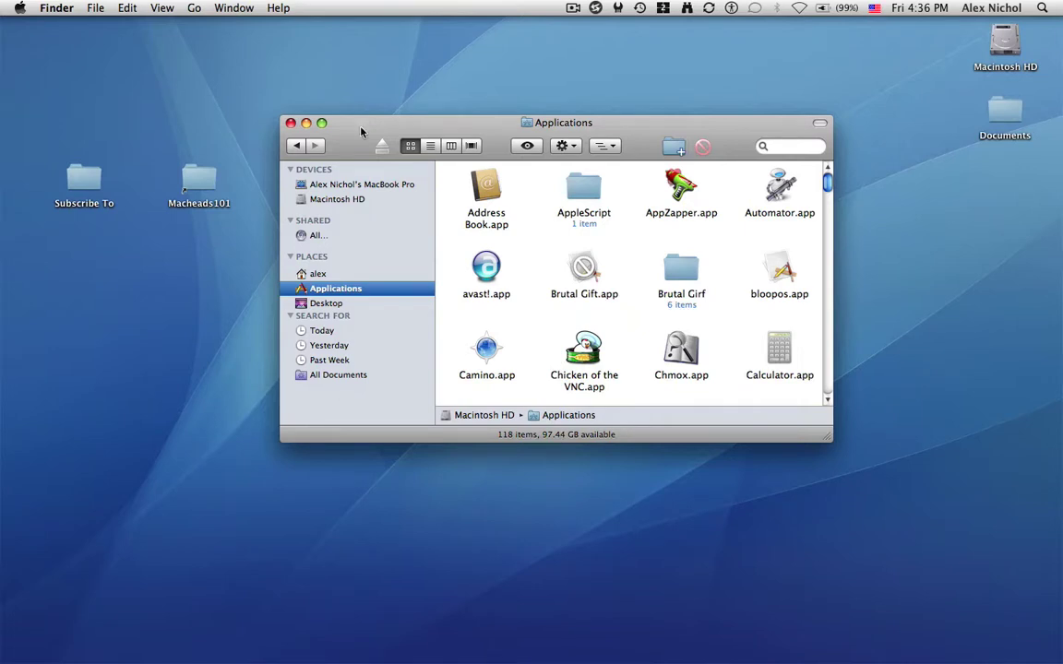
- From Macintosh HD, go into Users, select test and macheads101, then open alex
{"action": "left_click", "coordinate": [364, 200]}
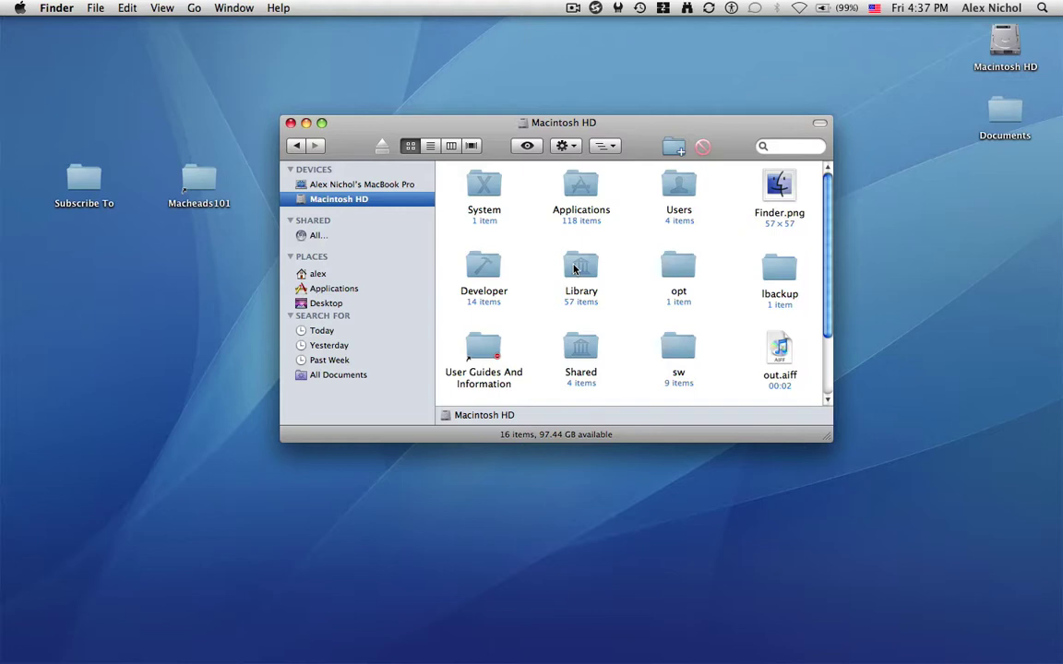
{"action": "left_click", "coordinate": [678, 188]}
{"action": "double_click", "coordinate": [679, 188]}
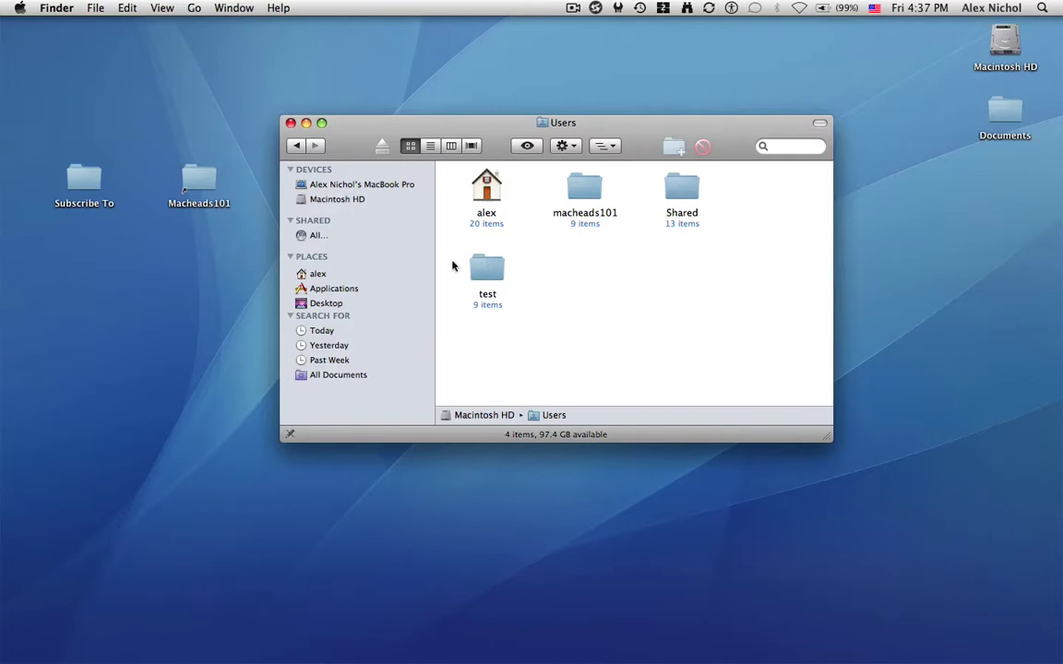
{"action": "left_click", "coordinate": [487, 268]}
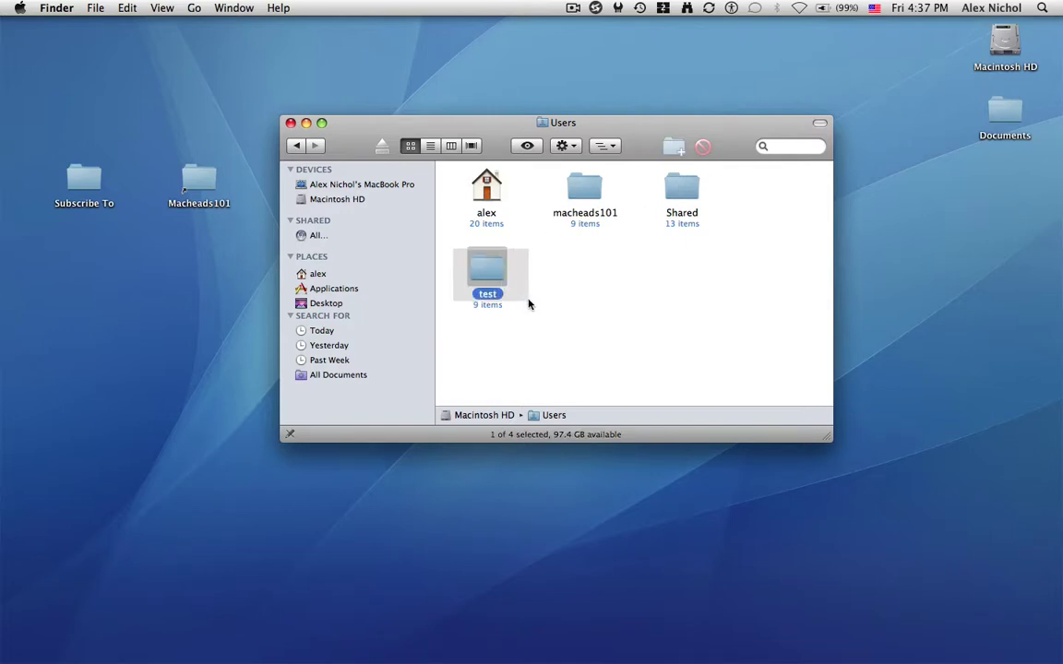
{"action": "left_click", "coordinate": [529, 303]}
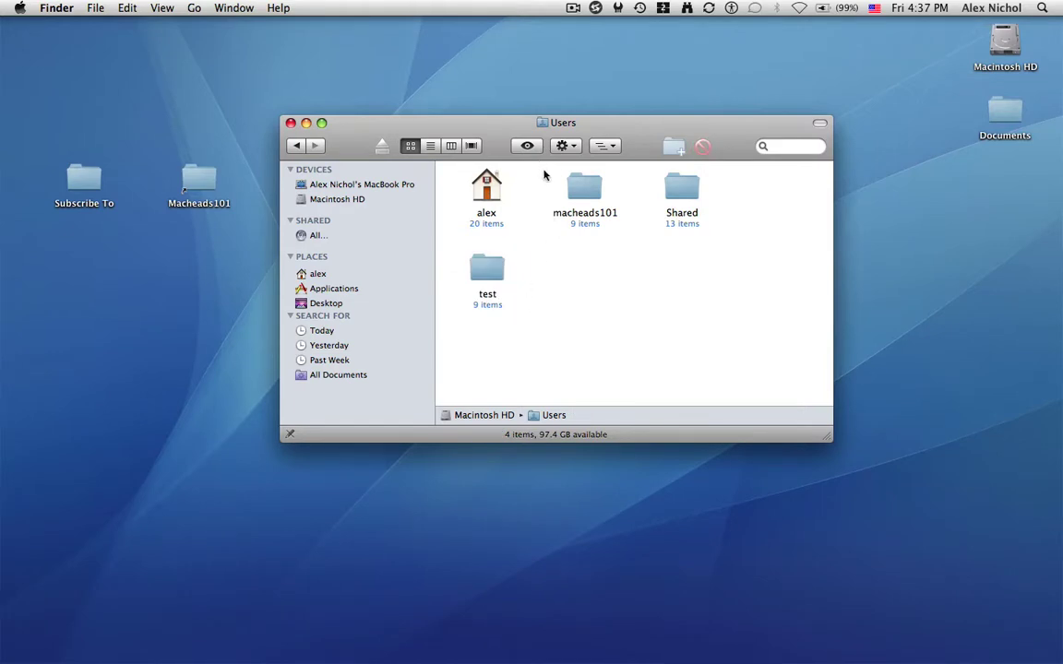
{"action": "left_click", "coordinate": [584, 190]}
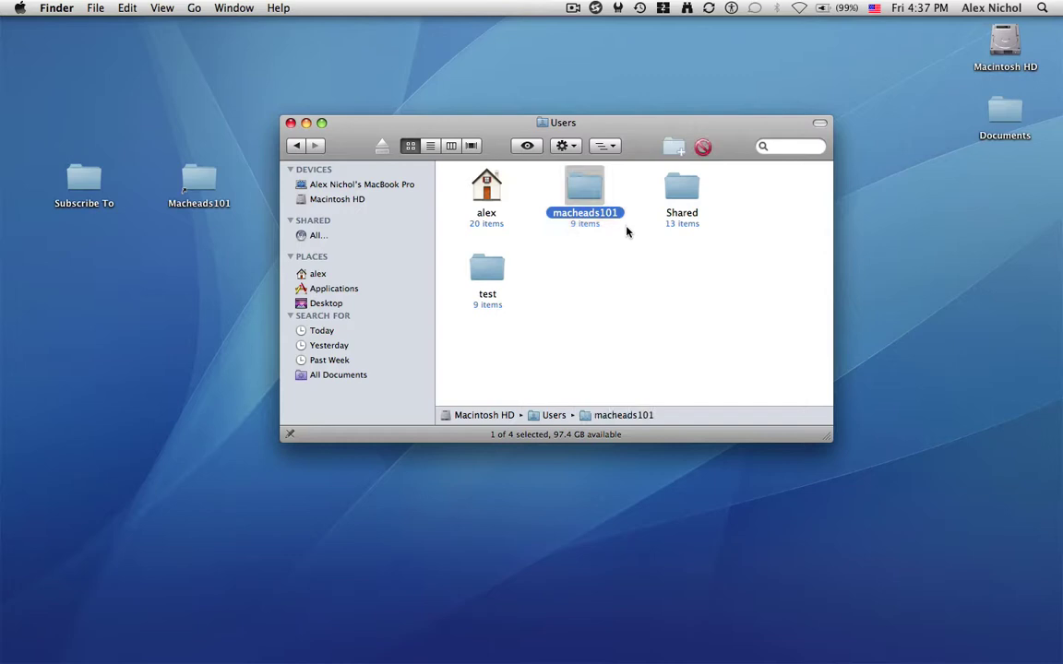
{"action": "left_click", "coordinate": [590, 276]}
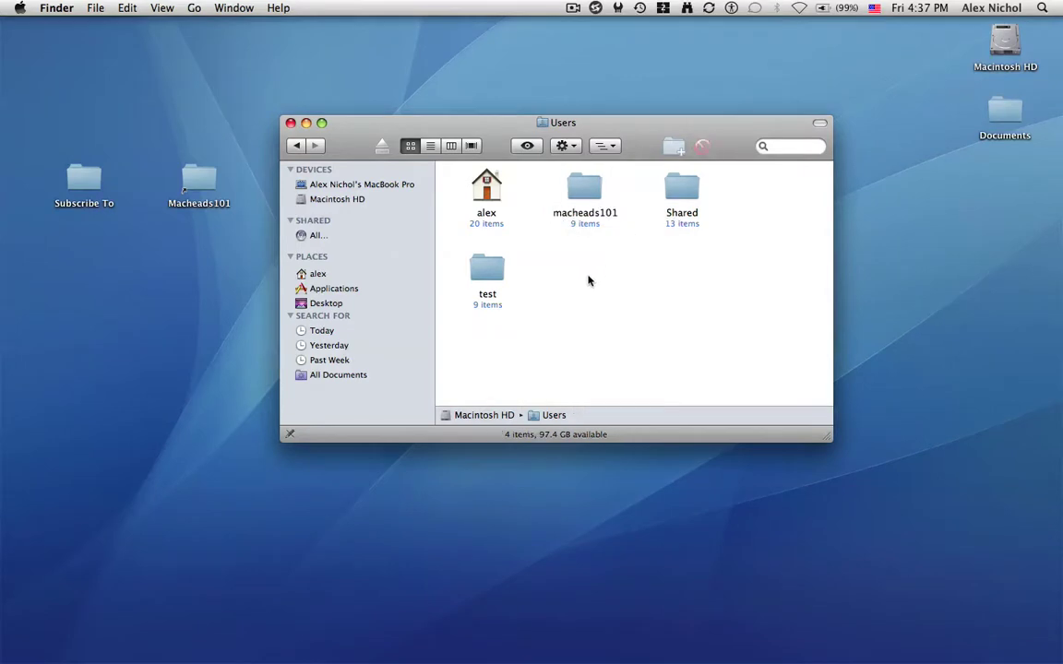
{"action": "double_click", "coordinate": [494, 198]}
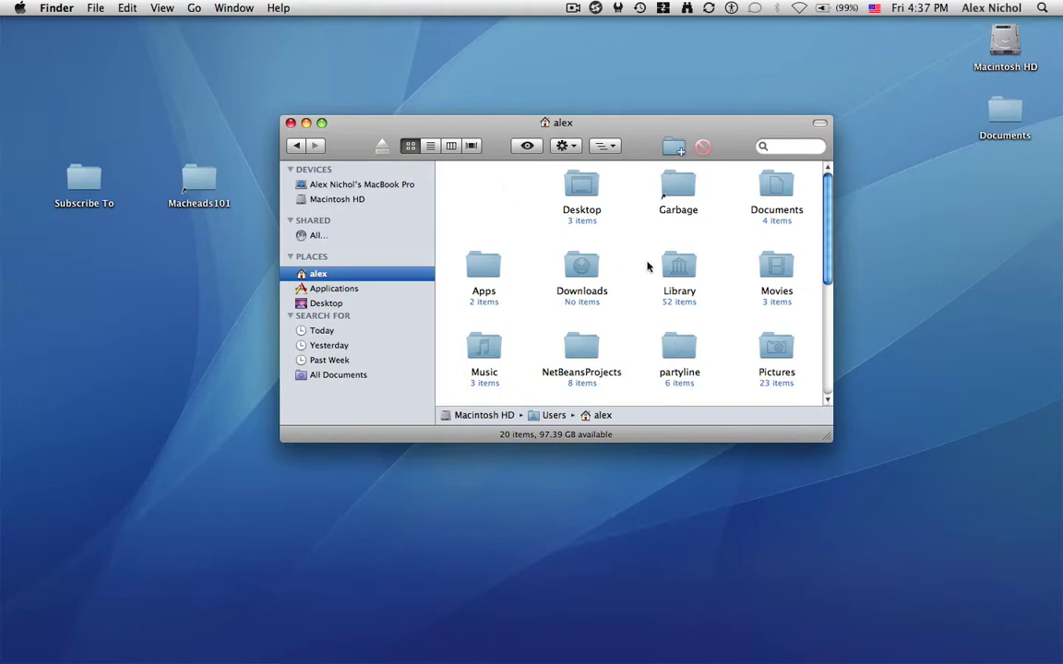
- Open alex's Desktop folder (Documents, Macheads101, Subscribe To) and move the window up-right
{"action": "double_click", "coordinate": [581, 187]}
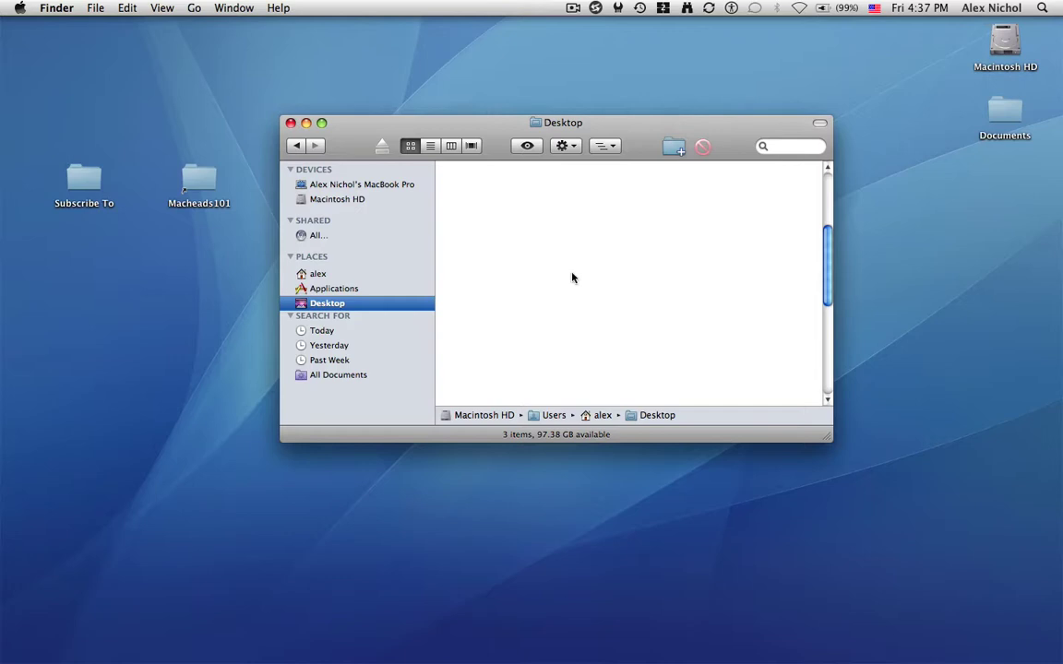
{"action": "left_click", "coordinate": [868, 182]}
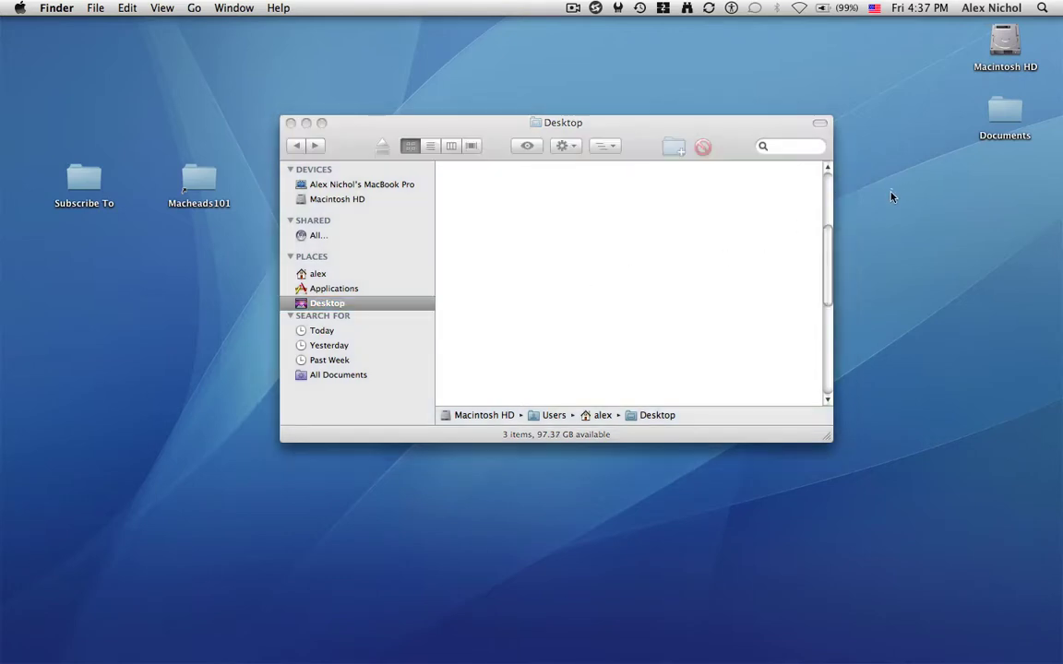
{"action": "left_click", "coordinate": [681, 309]}
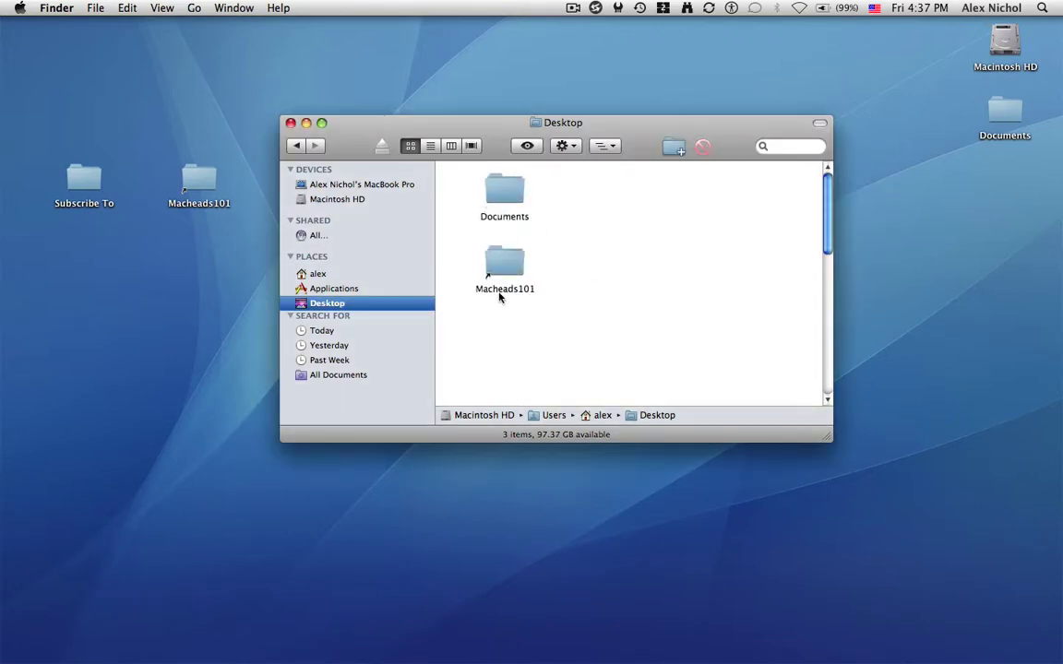
{"action": "scroll", "coordinate": [500, 296], "scroll_direction": "down", "scroll_amount": 5}
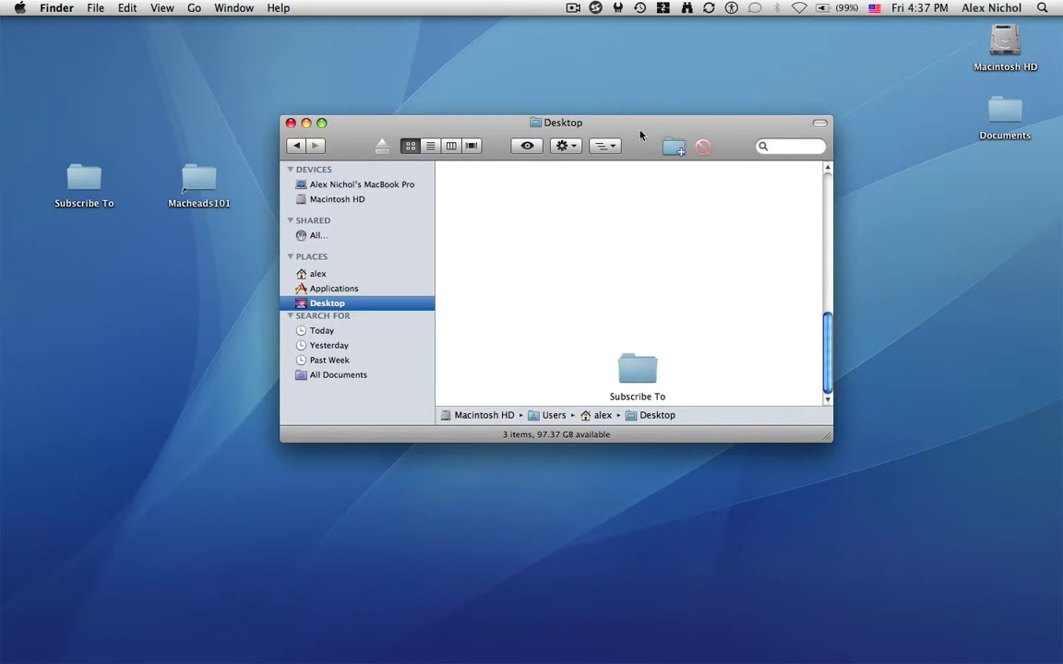
{"action": "left_click_drag", "start_coordinate": [641, 136], "coordinate": [681, 110]}
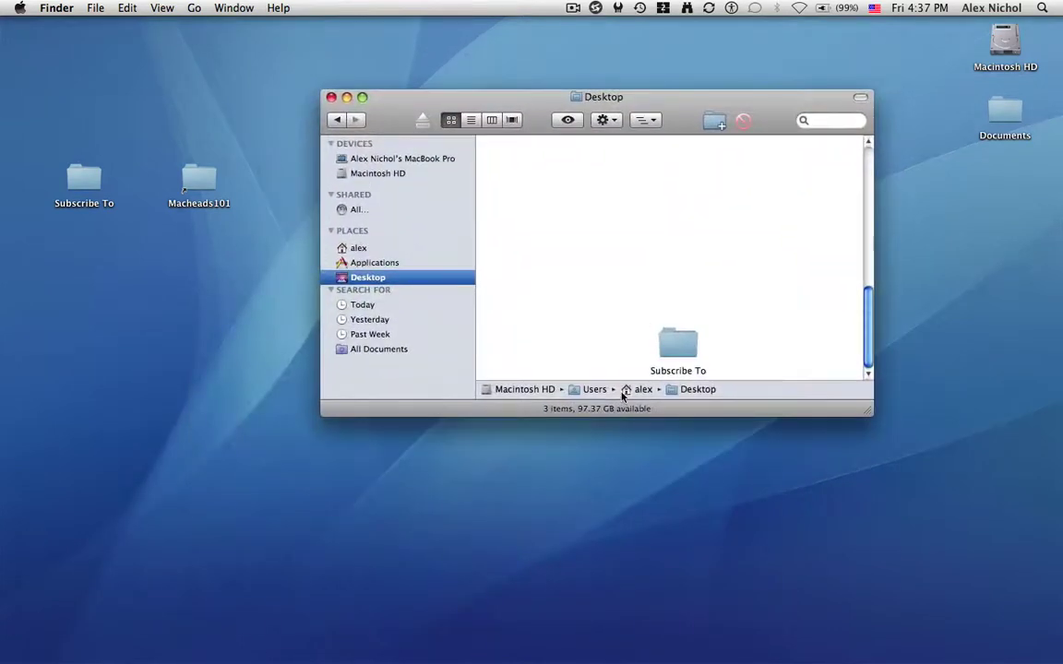
{"action": "scroll", "coordinate": [645, 334], "scroll_direction": "up", "scroll_amount": 5}
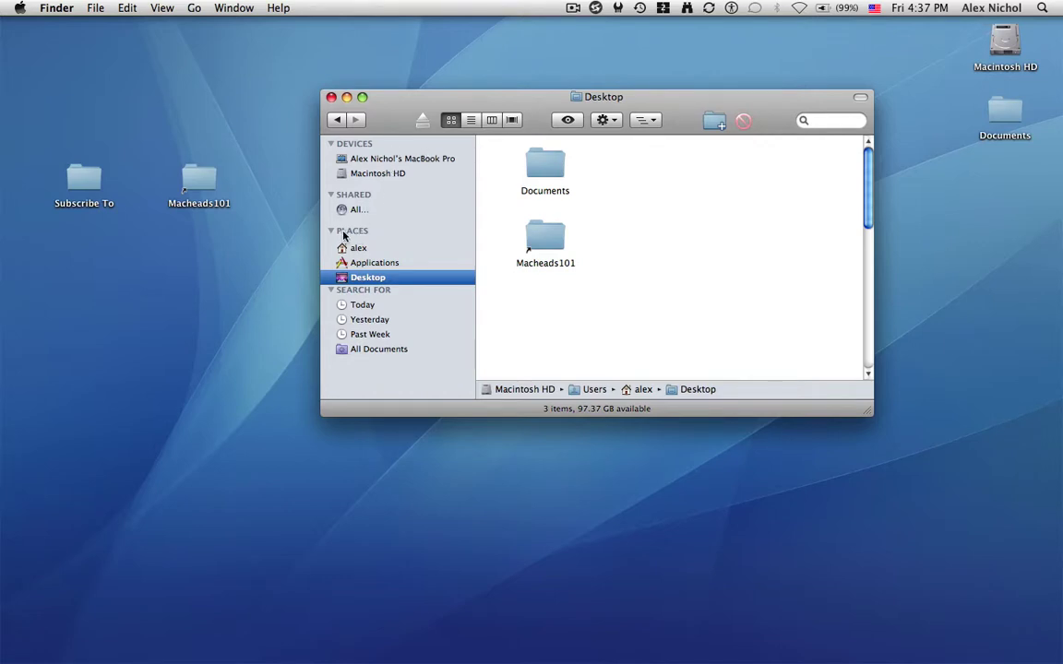
- Go from Macintosh HD through Users into alex twice, then into alex's Desktop folder
{"action": "left_click", "coordinate": [394, 176]}
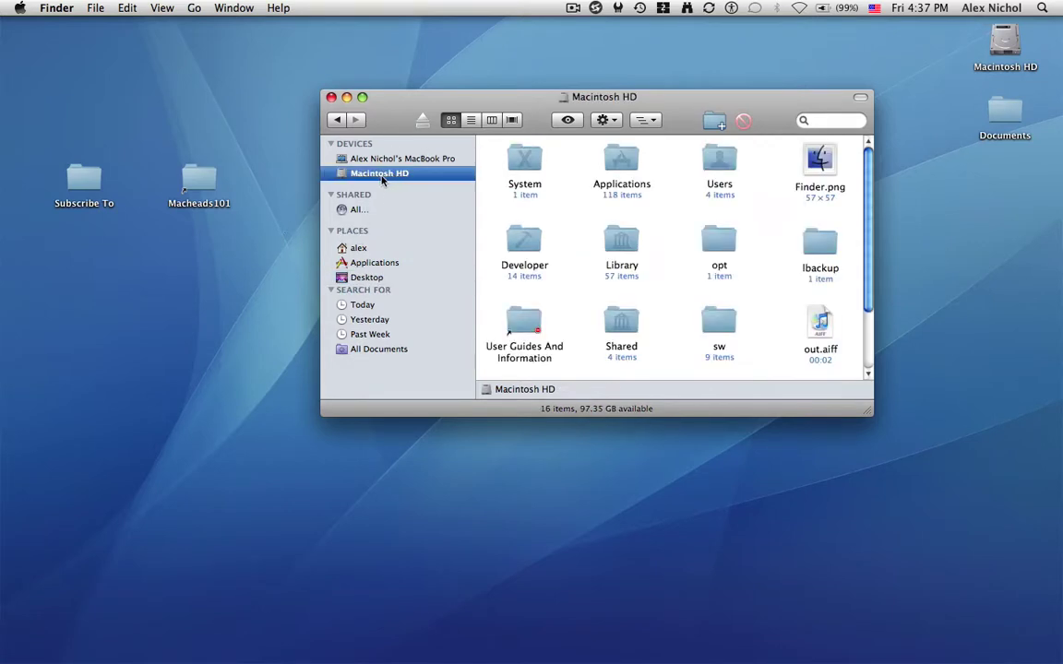
{"action": "double_click", "coordinate": [720, 166]}
{"action": "double_click", "coordinate": [527, 166]}
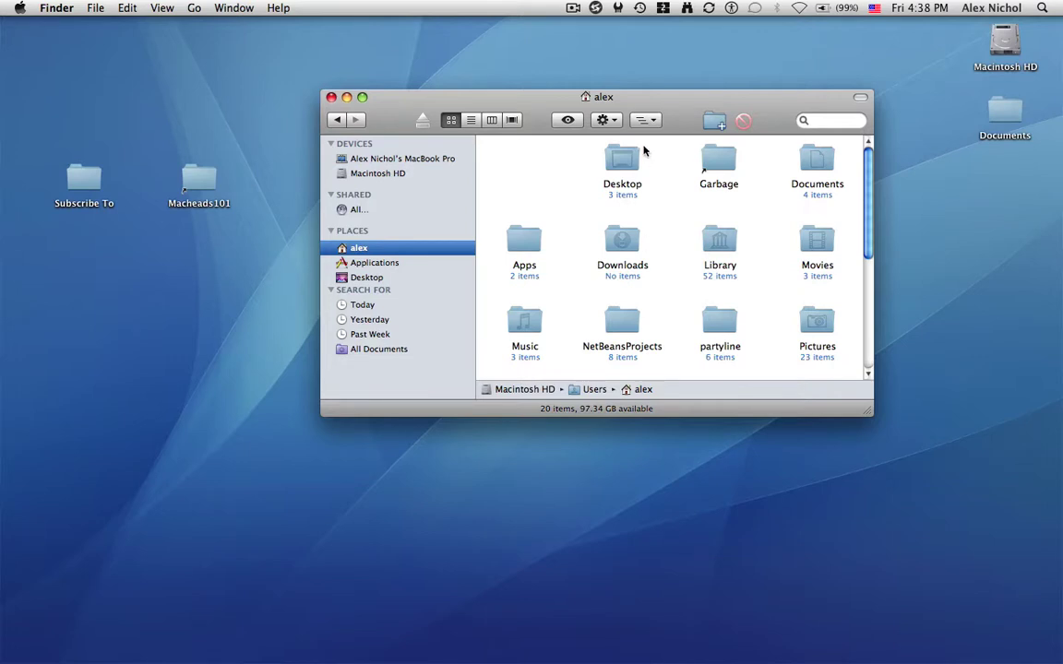
{"action": "scroll", "coordinate": [620, 164], "scroll_direction": "down", "scroll_amount": 2}
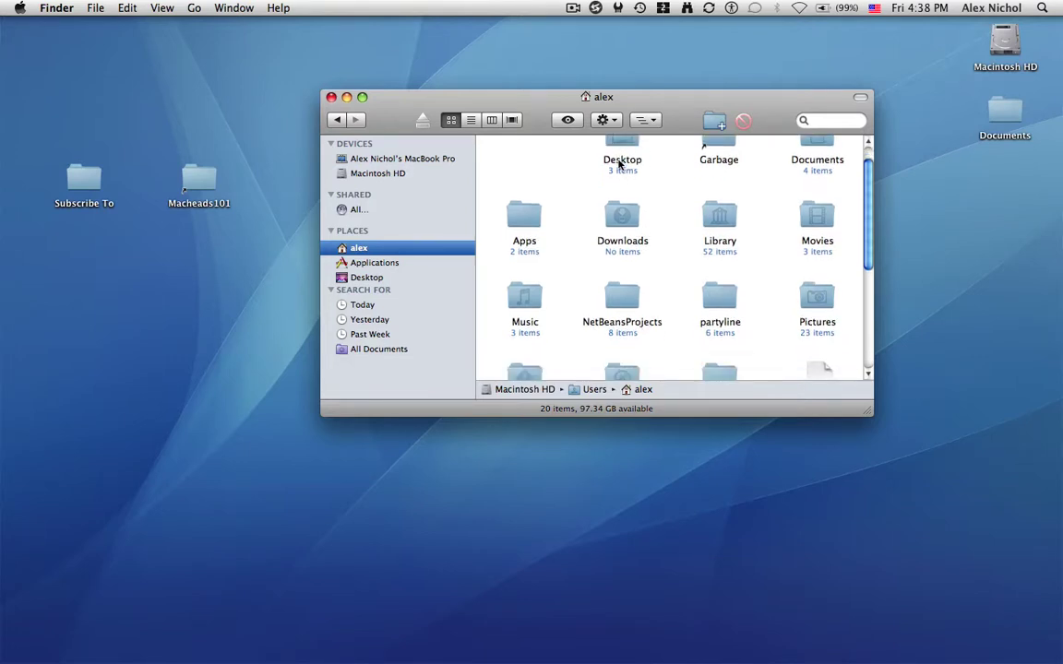
{"action": "scroll", "coordinate": [620, 164], "scroll_direction": "down", "scroll_amount": 5}
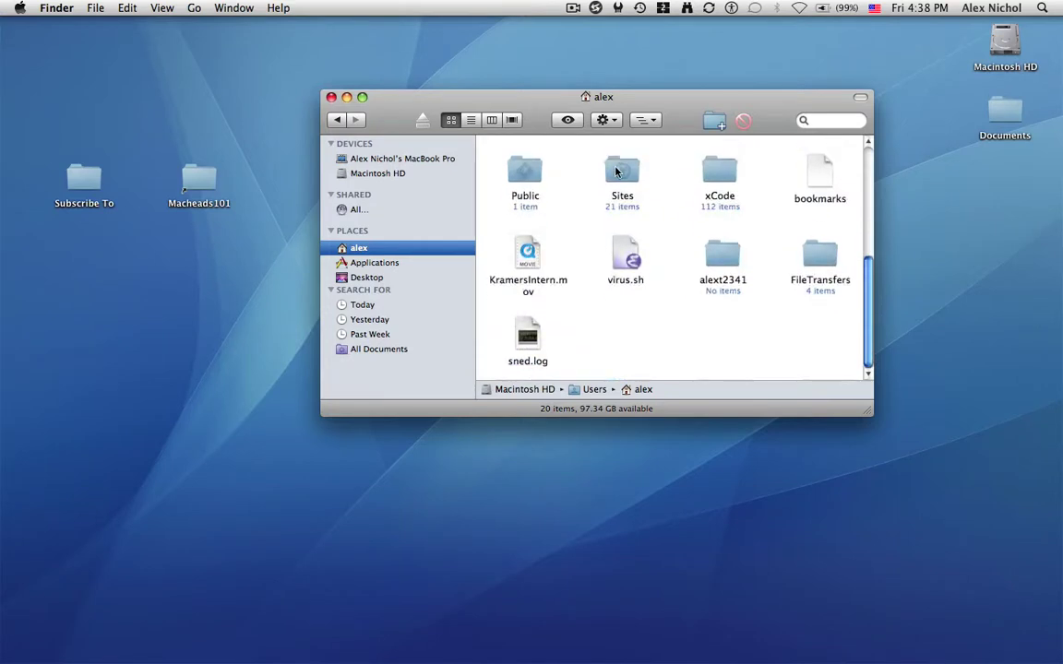
{"action": "scroll", "coordinate": [617, 170], "scroll_direction": "up", "scroll_amount": 5}
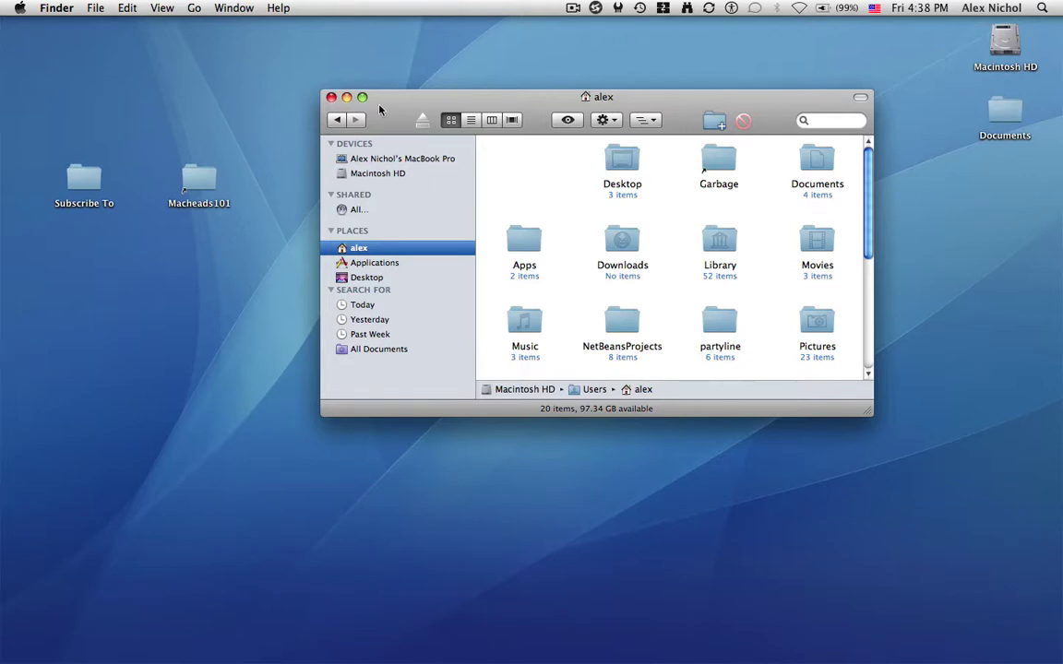
{"action": "left_click", "coordinate": [377, 174]}
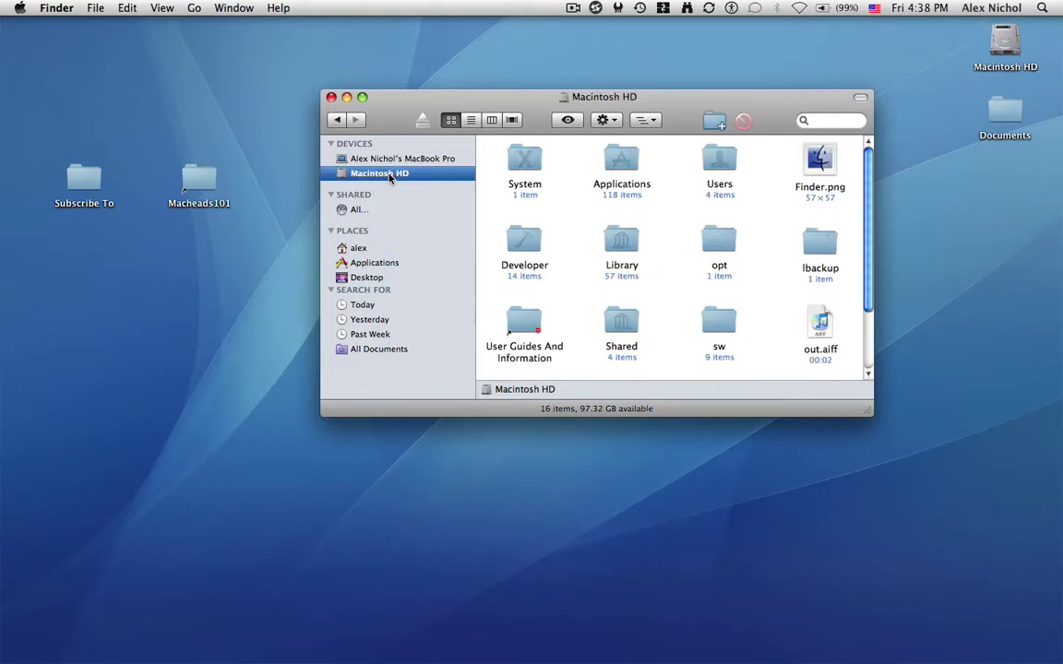
{"action": "double_click", "coordinate": [715, 173]}
{"action": "double_click", "coordinate": [526, 171]}
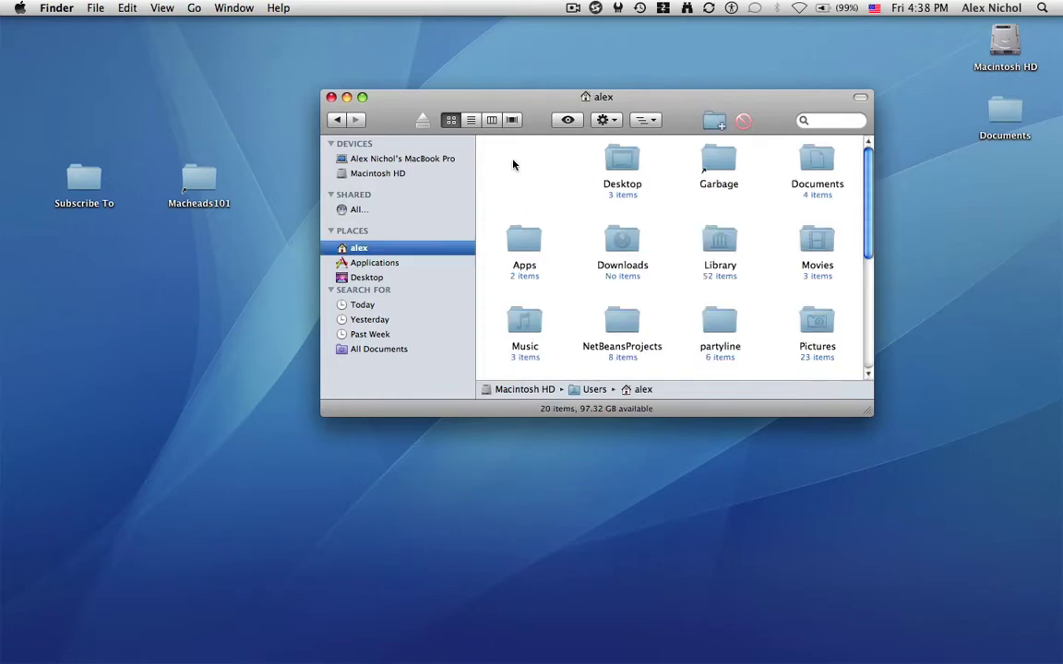
{"action": "scroll", "coordinate": [694, 234], "scroll_direction": "down", "scroll_amount": 3}
{"action": "scroll", "coordinate": [694, 233], "scroll_direction": "down", "scroll_amount": 3}
{"action": "scroll", "coordinate": [646, 212], "scroll_direction": "up", "scroll_amount": 6}
{"action": "double_click", "coordinate": [622, 175]}
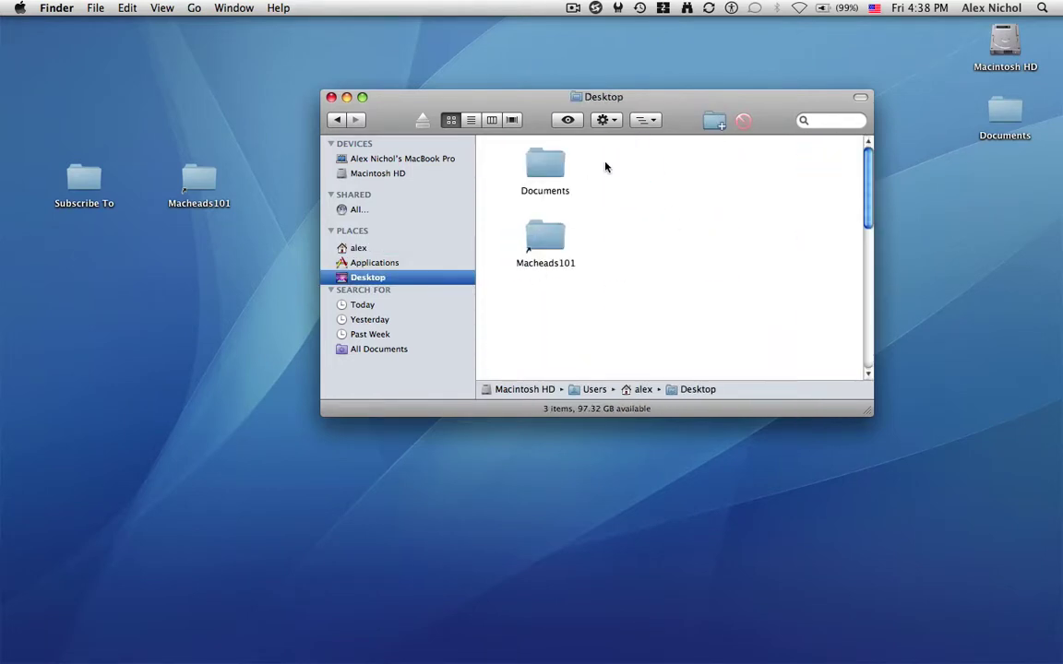
{"action": "scroll", "coordinate": [646, 205], "scroll_direction": "down", "scroll_amount": 4}
{"action": "scroll", "coordinate": [646, 204], "scroll_direction": "up", "scroll_amount": 3}
{"action": "scroll", "coordinate": [646, 205], "scroll_direction": "up", "scroll_amount": 2}
- Select Documents, open and dismiss its context menu, then show the File menu
{"action": "left_click", "coordinate": [548, 172]}
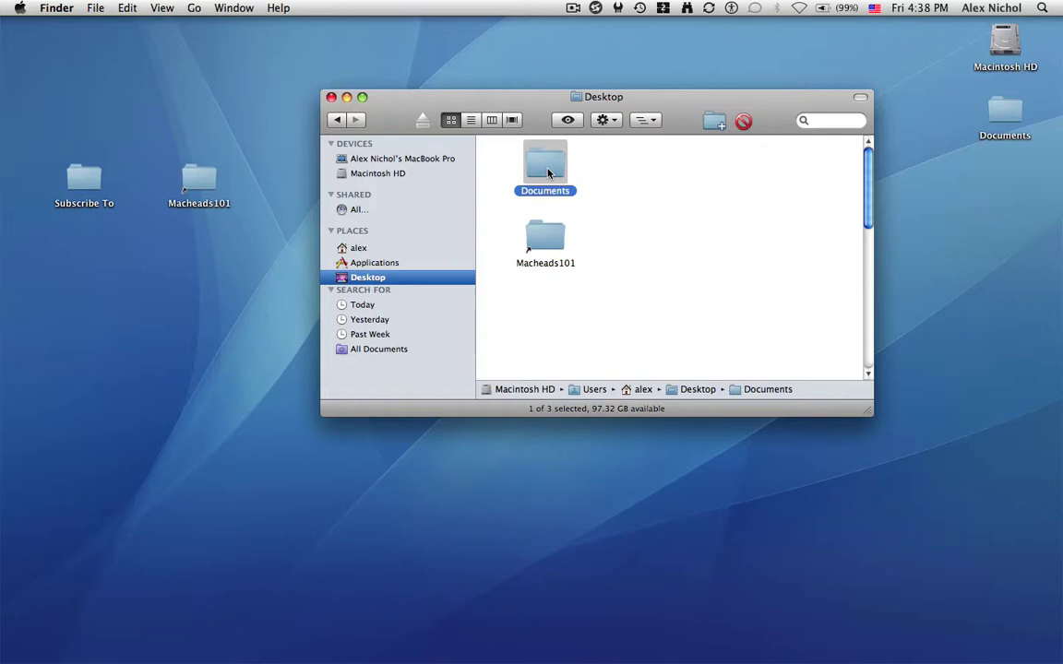
{"action": "right_click", "coordinate": [549, 171]}
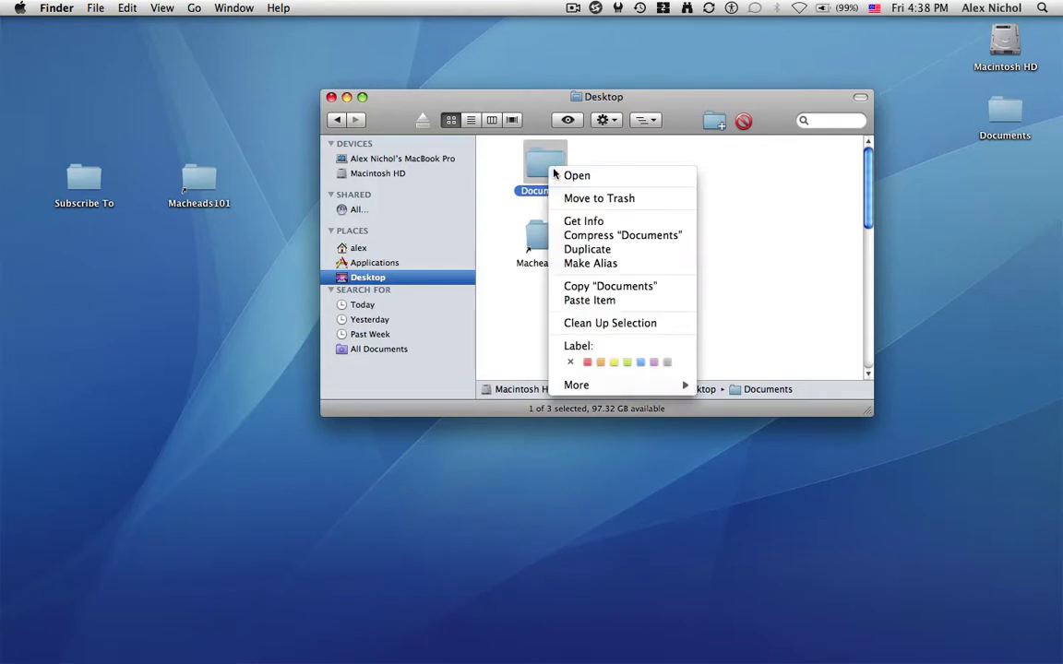
{"action": "left_click", "coordinate": [484, 268]}
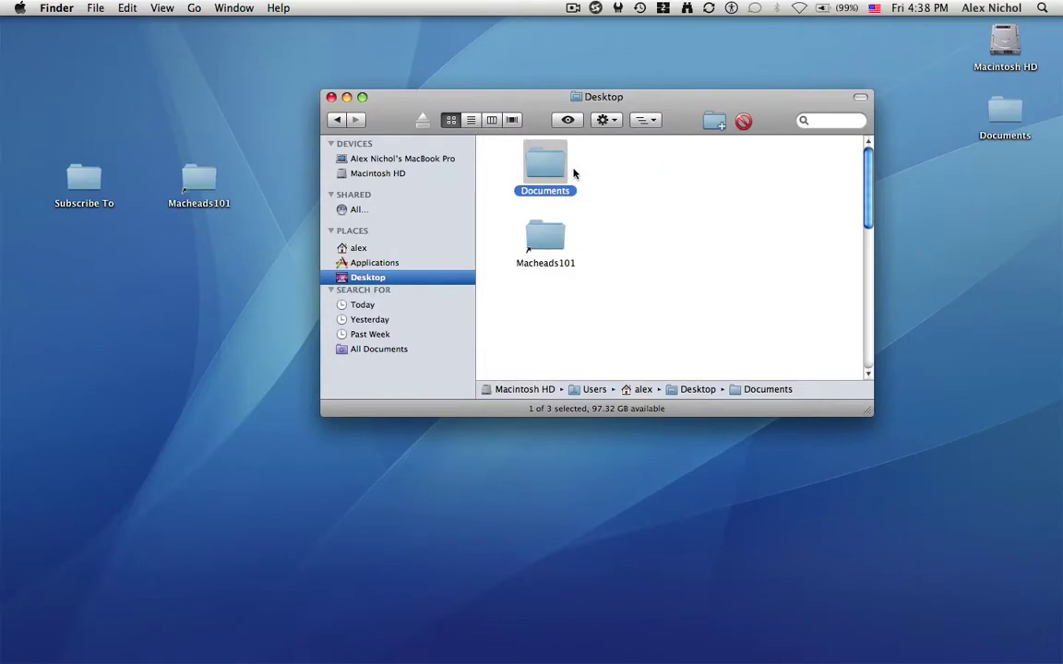
{"action": "left_click", "coordinate": [95, 8]}
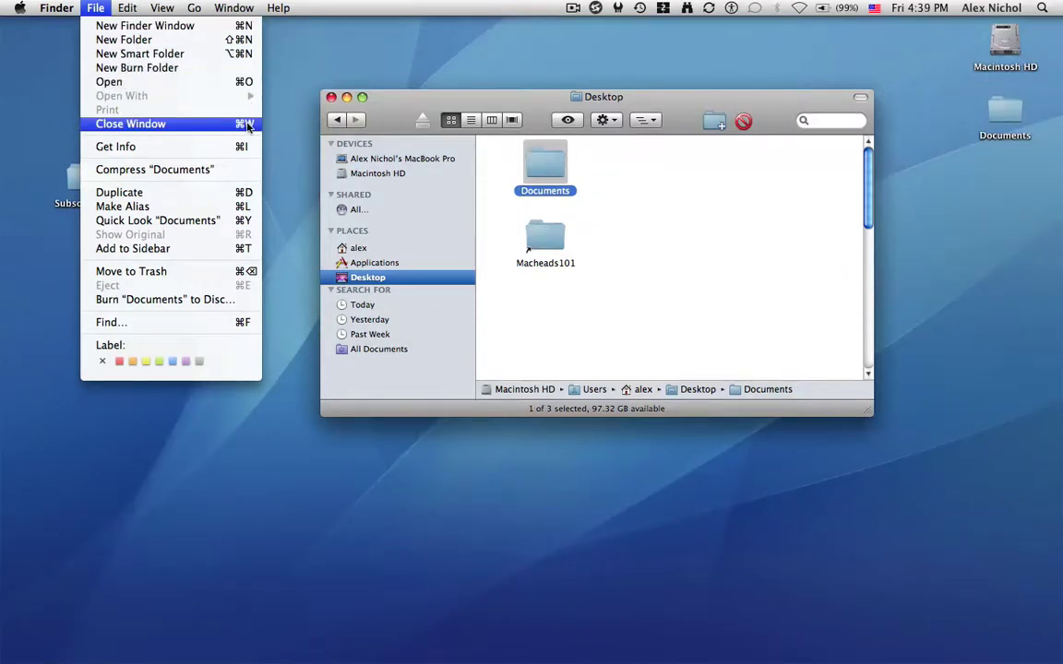
{"action": "left_click", "coordinate": [542, 166]}
{"action": "key", "text": "super+i"}
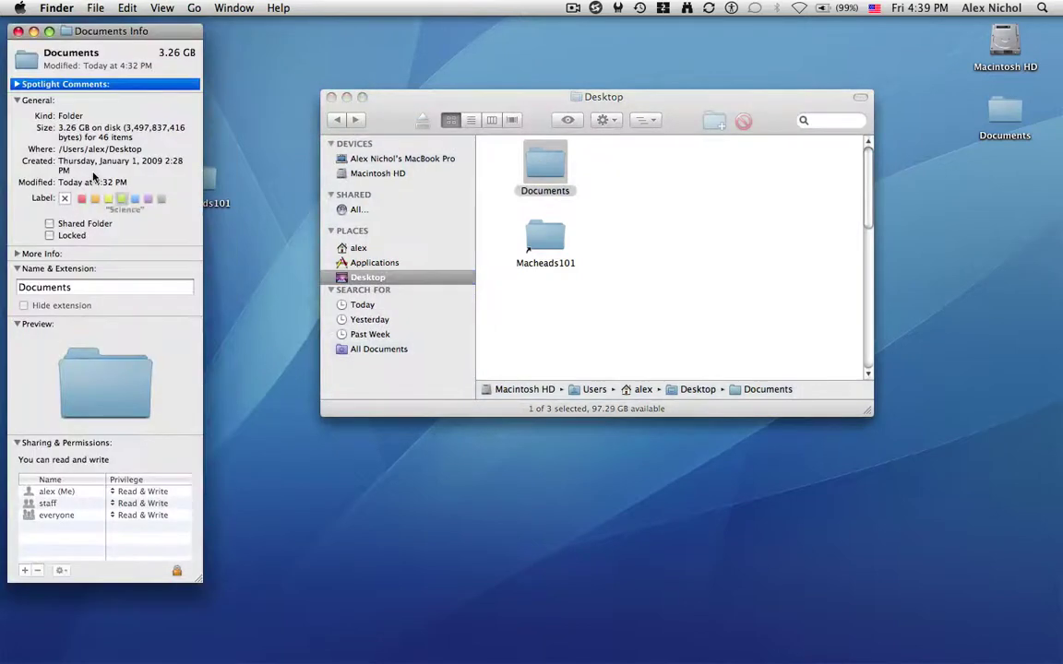
{"action": "key", "text": "super+w"}
{"action": "left_click", "coordinate": [545, 166]}
{"action": "left_click", "coordinate": [605, 190]}
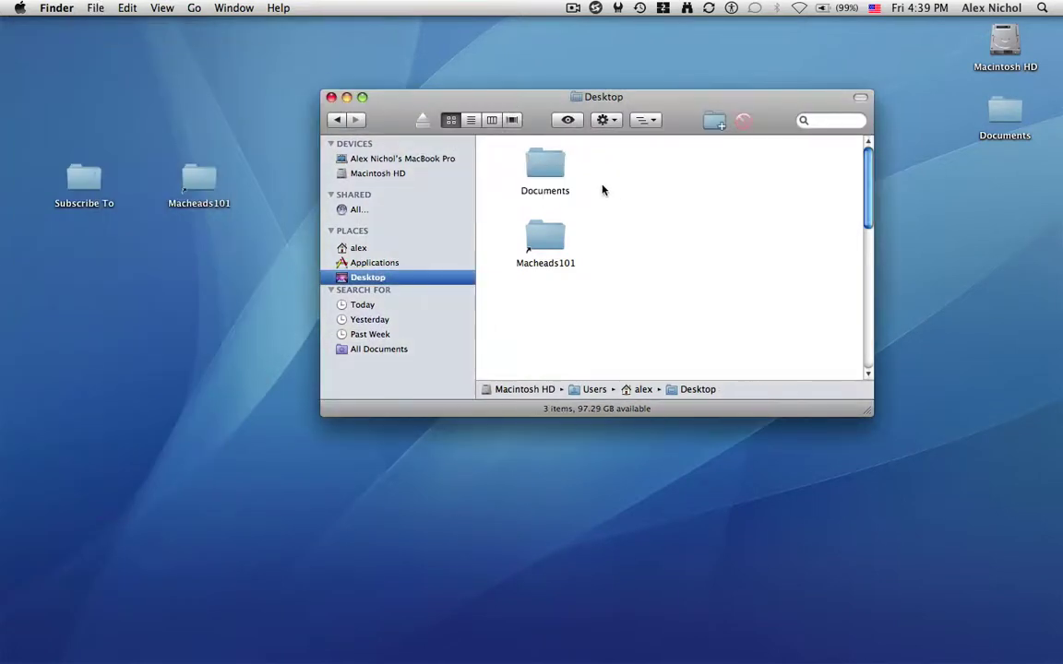
{"action": "left_click", "coordinate": [552, 160]}
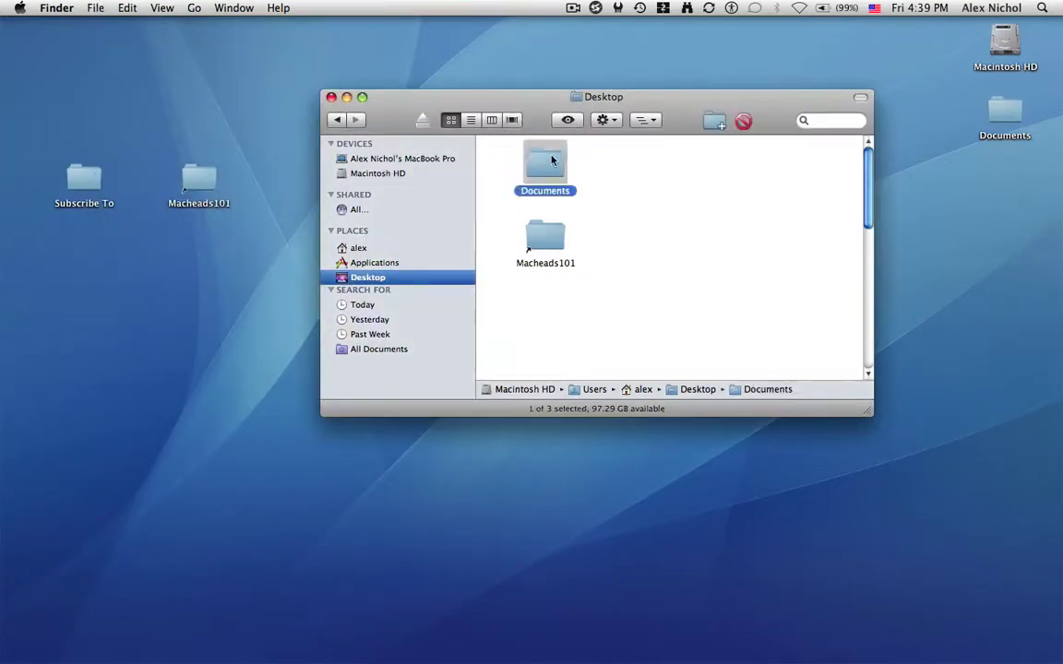
{"action": "left_click", "coordinate": [96, 8]}
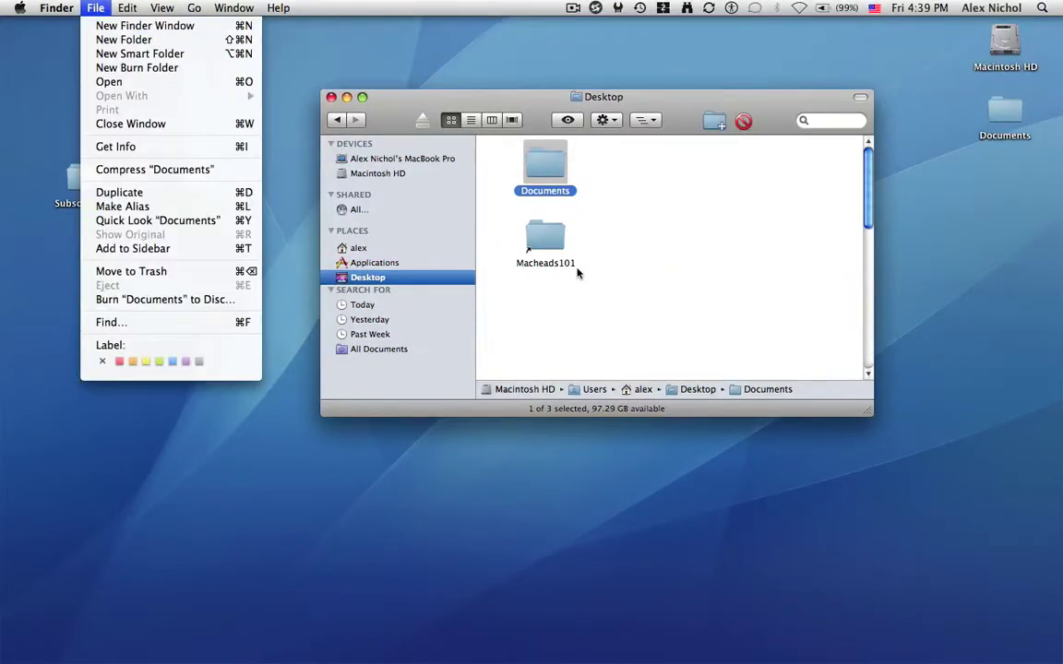
{"action": "left_click", "coordinate": [640, 278]}
- Open a new Finder window and cancel the Go to Folder prompt
{"action": "key", "text": "super+n"}
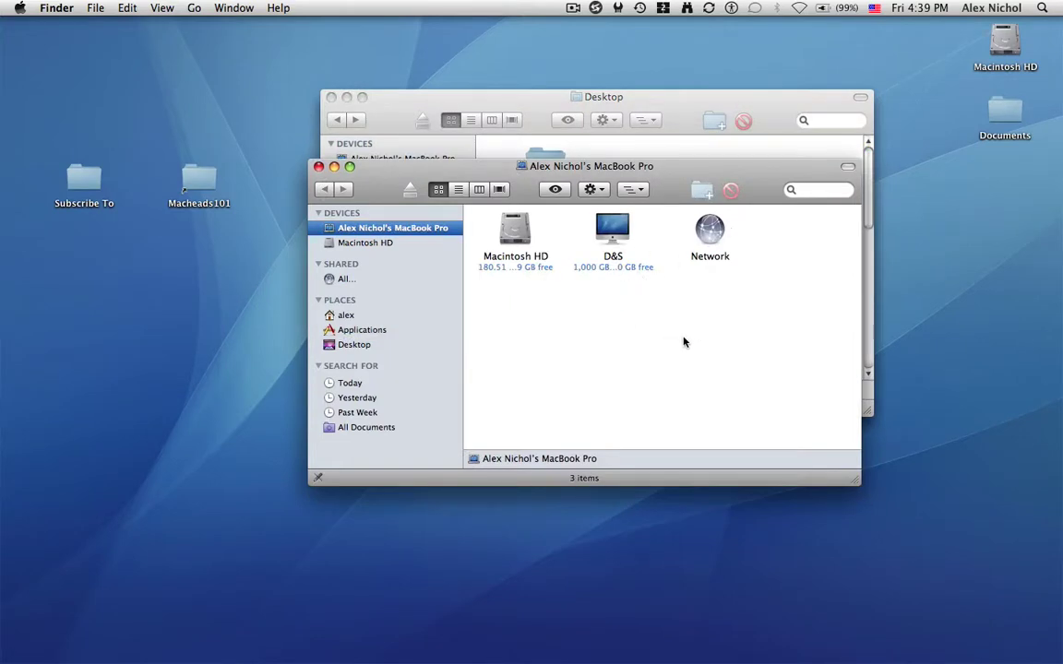
{"action": "key", "text": "super+shift+g"}
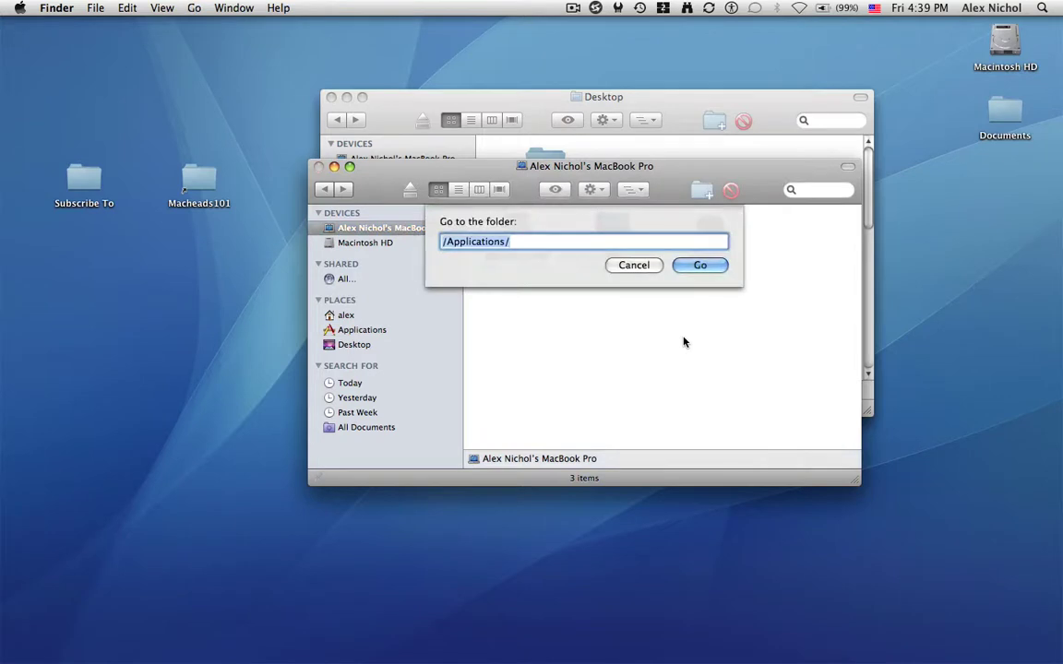
{"action": "left_click", "coordinate": [631, 264]}
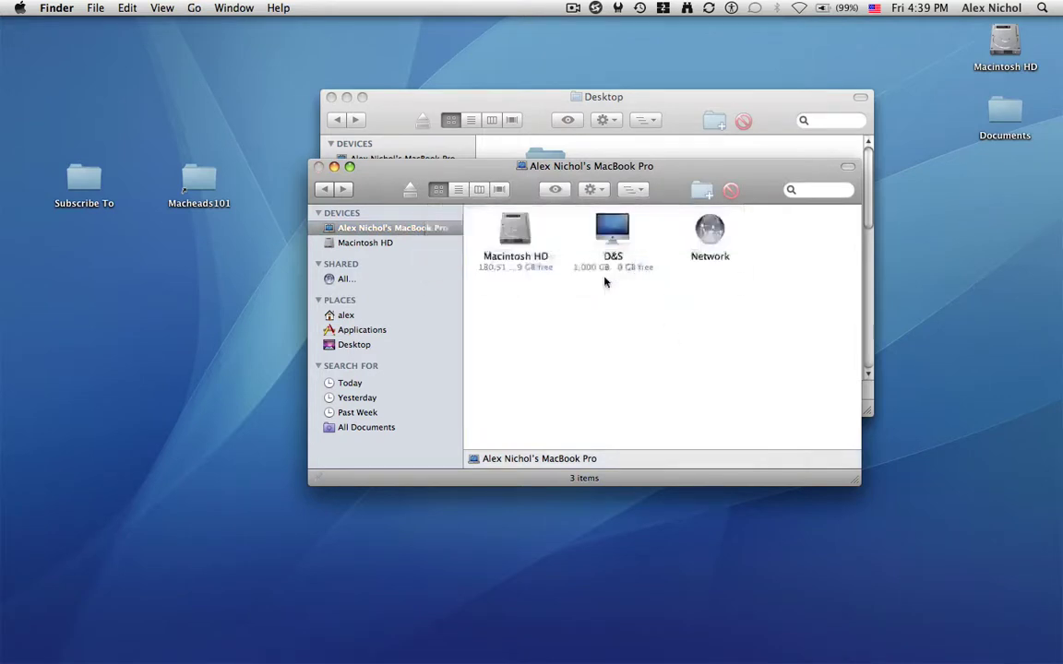
- Browse from Macintosh HD into Applications, then Utilities, and close that window
{"action": "left_click", "coordinate": [385, 243]}
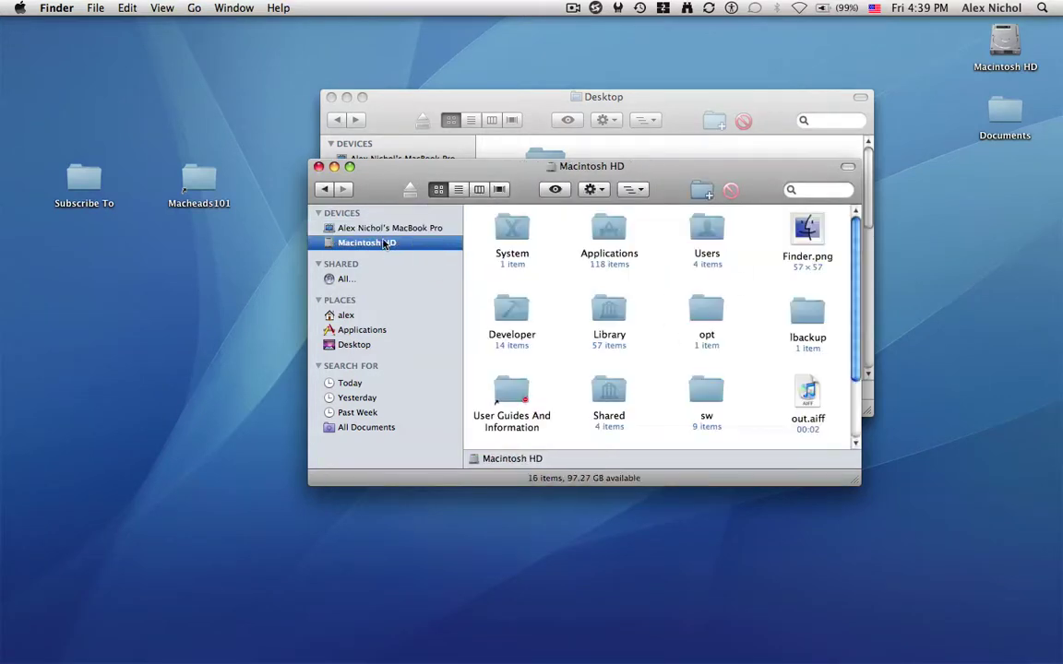
{"action": "double_click", "coordinate": [616, 231]}
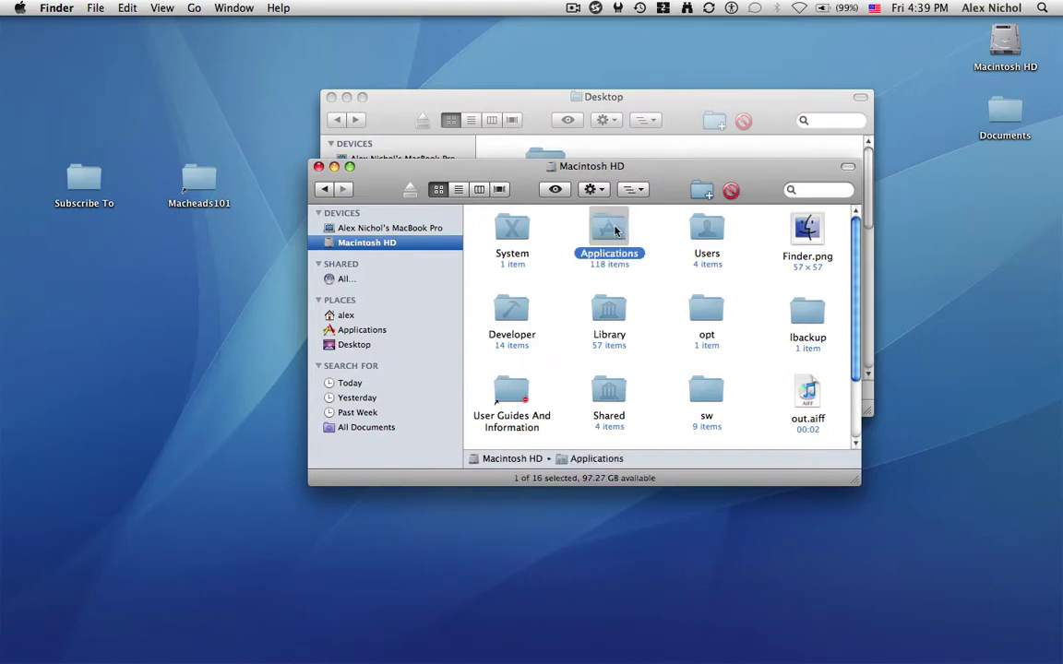
{"action": "scroll", "coordinate": [616, 238], "scroll_direction": "down", "scroll_amount": 5}
{"action": "scroll", "coordinate": [616, 238], "scroll_direction": "down", "scroll_amount": 5}
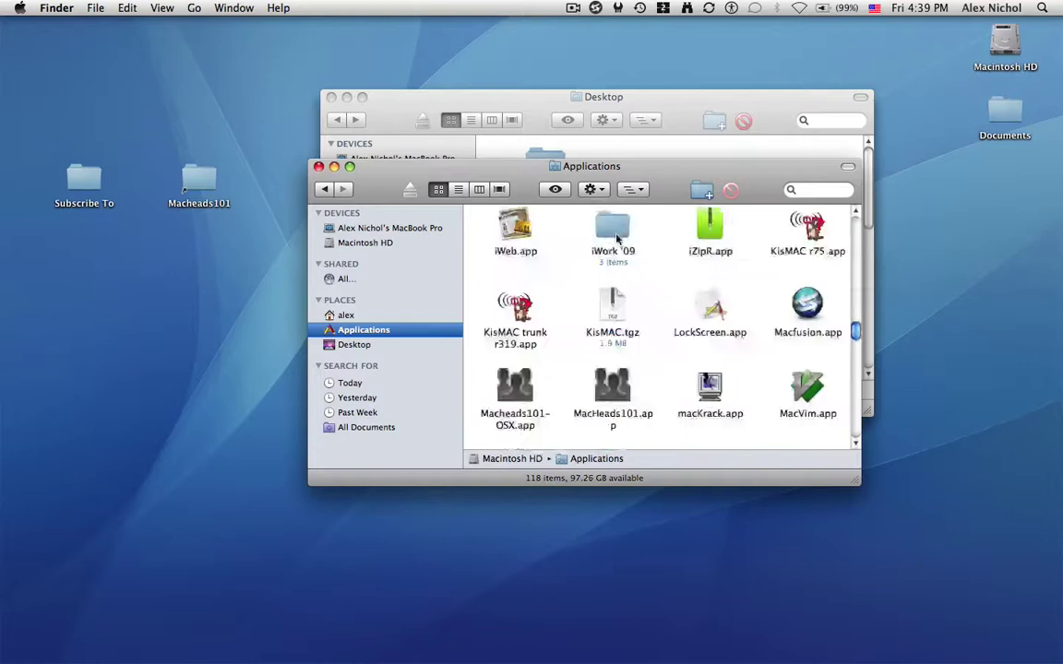
{"action": "scroll", "coordinate": [609, 277], "scroll_direction": "down", "scroll_amount": 5}
{"action": "scroll", "coordinate": [604, 313], "scroll_direction": "down", "scroll_amount": 5}
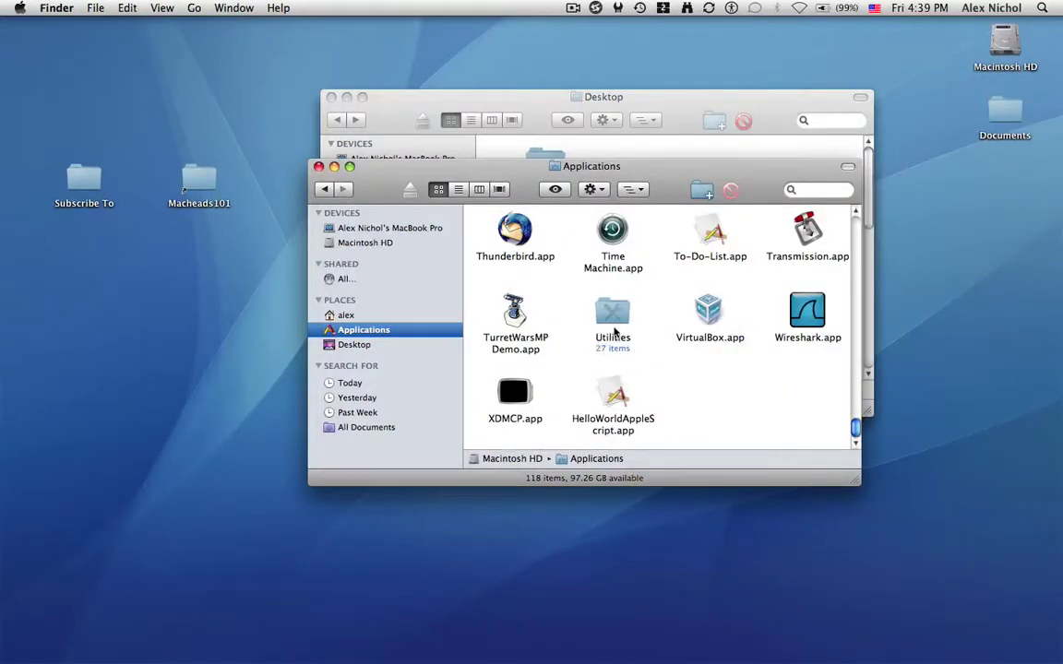
{"action": "double_click", "coordinate": [613, 318]}
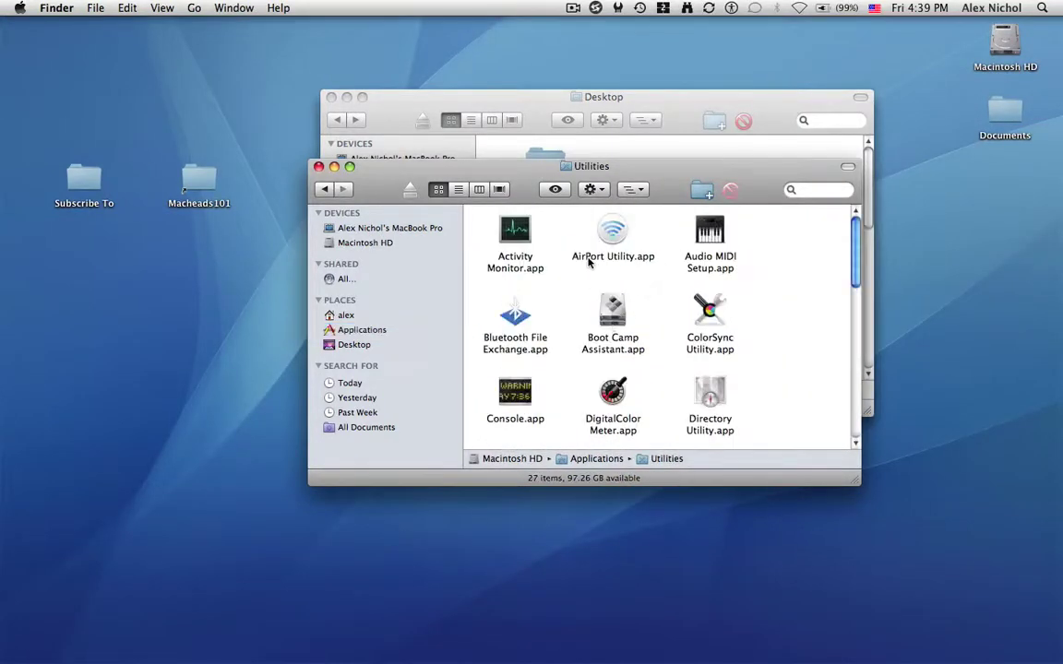
{"action": "scroll", "coordinate": [562, 286], "scroll_direction": "down", "scroll_amount": 5}
{"action": "scroll", "coordinate": [562, 287], "scroll_direction": "down", "scroll_amount": 5}
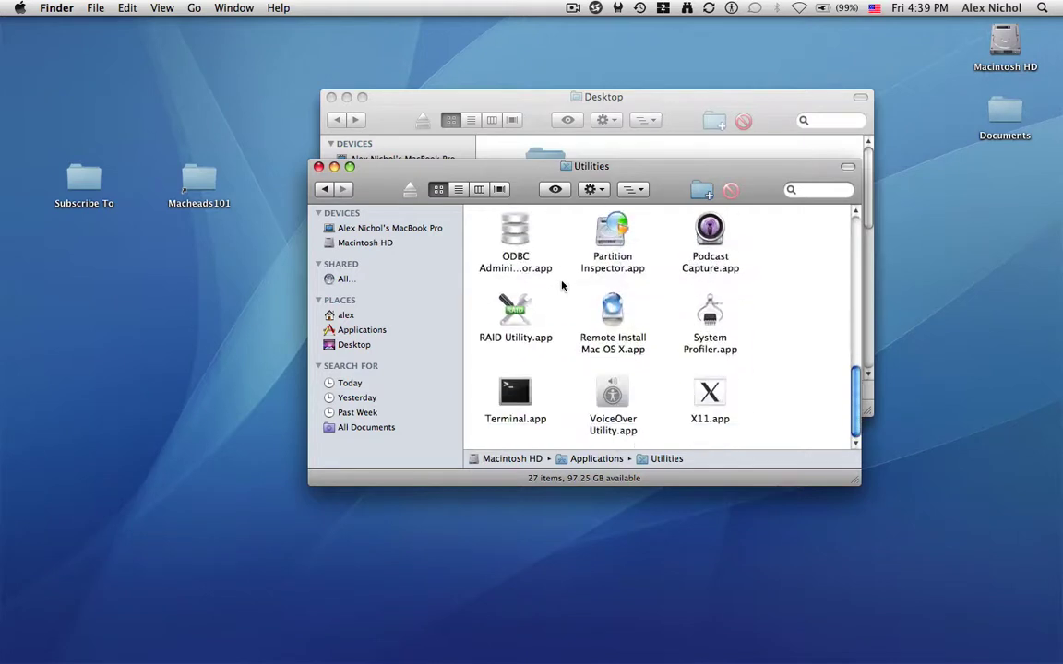
{"action": "left_click", "coordinate": [320, 167]}
{"action": "scroll", "coordinate": [688, 235], "scroll_direction": "down", "scroll_amount": 5}
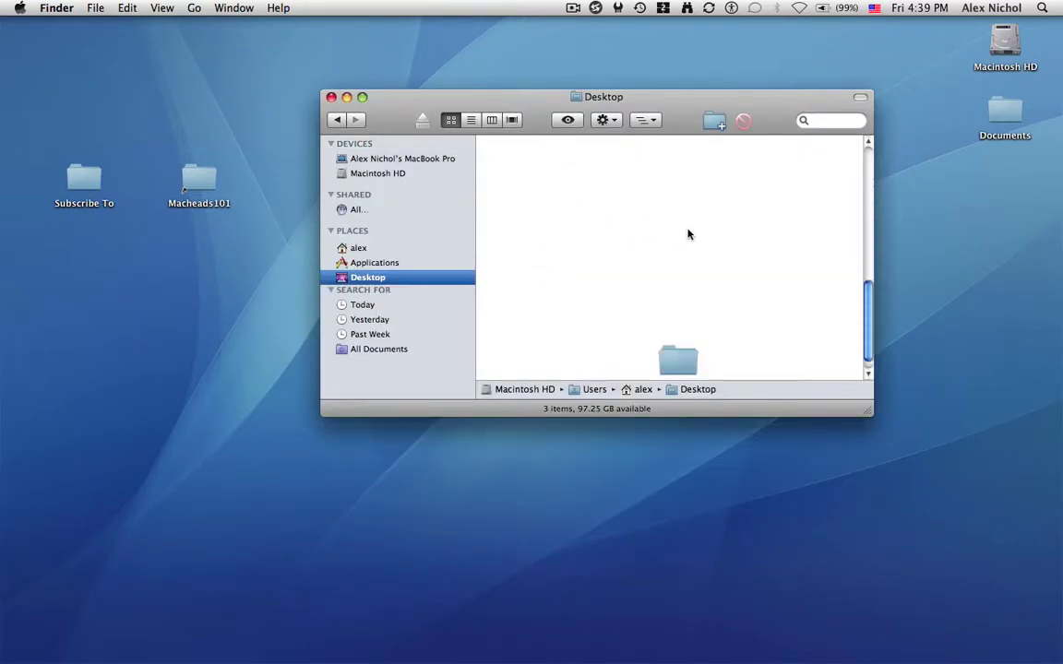
{"action": "scroll", "coordinate": [689, 234], "scroll_direction": "up", "scroll_amount": 5}
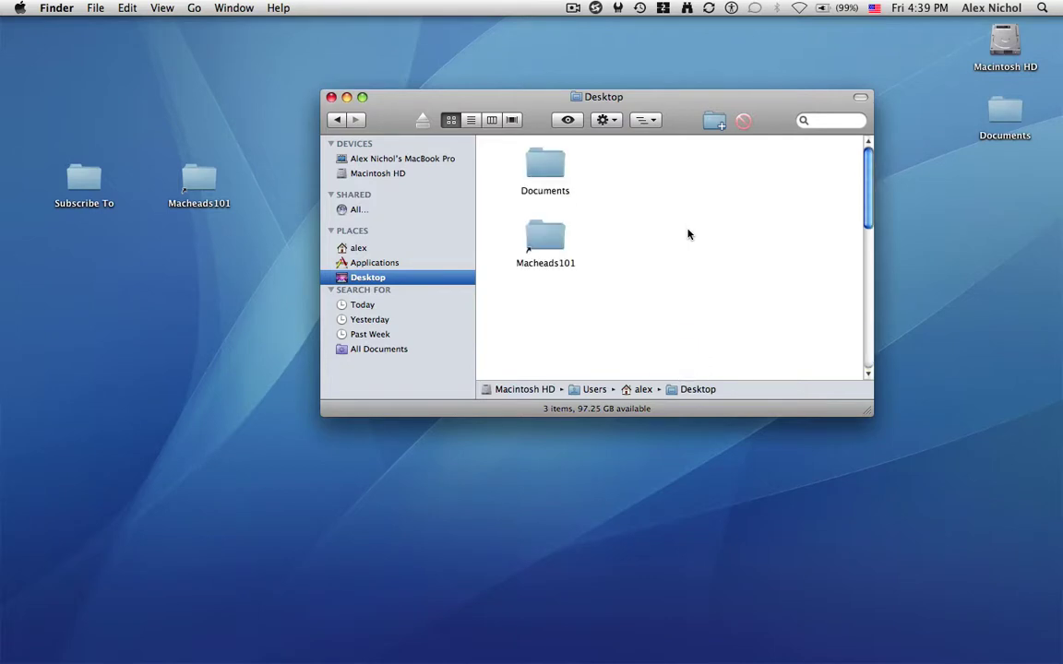
- Close the Desktop folder window and switch to the space with the YouTube page
{"action": "left_click", "coordinate": [331, 97]}
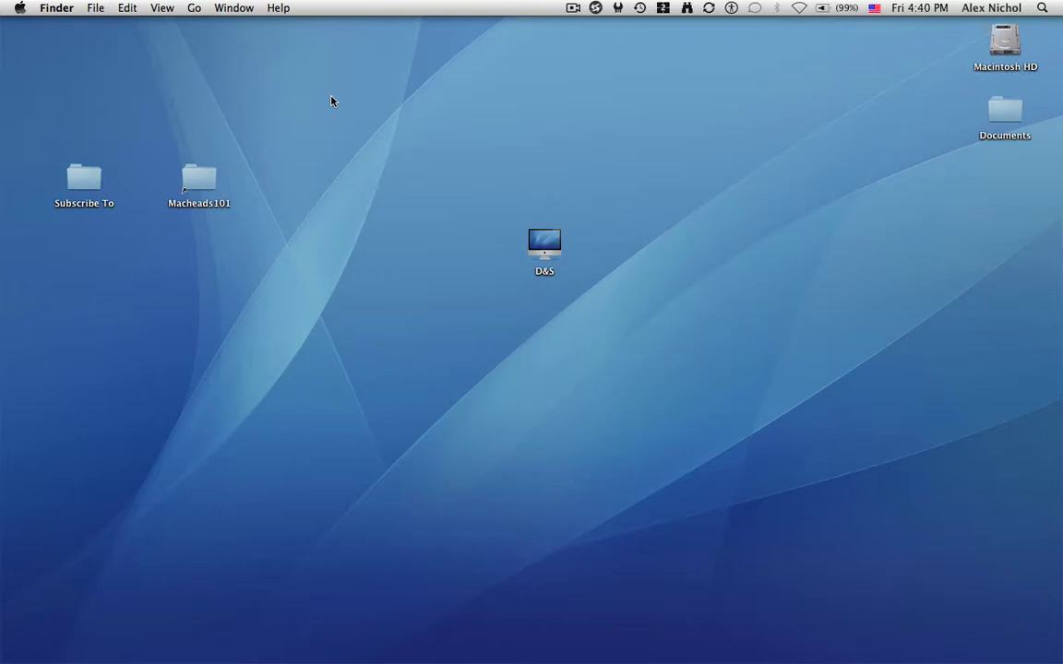
{"action": "left_click_drag", "start_coordinate": [332, 100], "coordinate": [416, 236]}
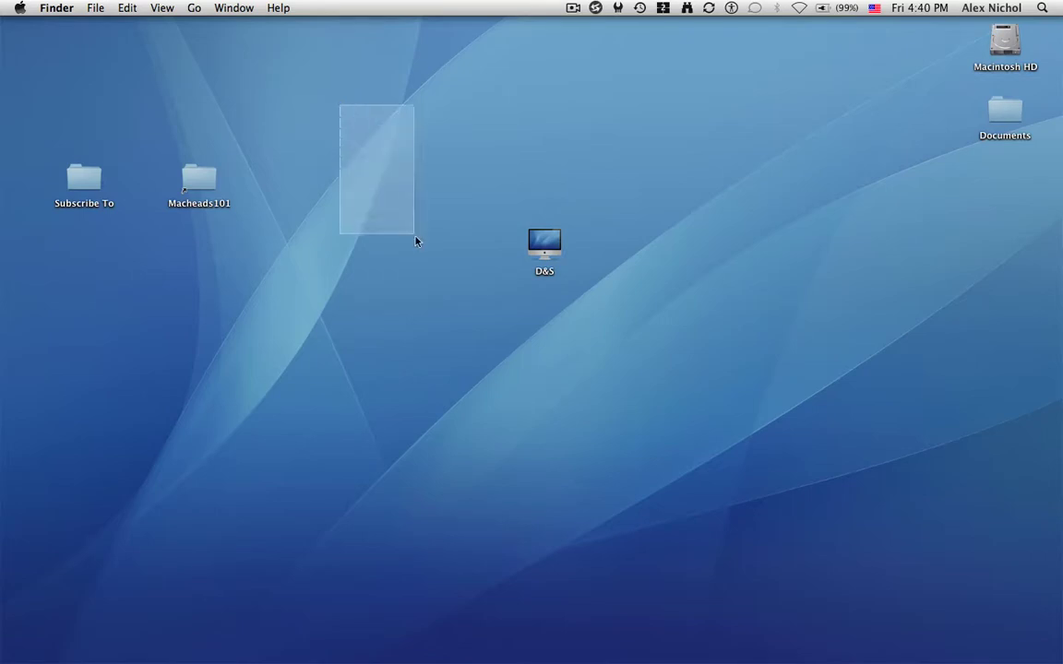
{"action": "key", "text": "ctrl+Left"}
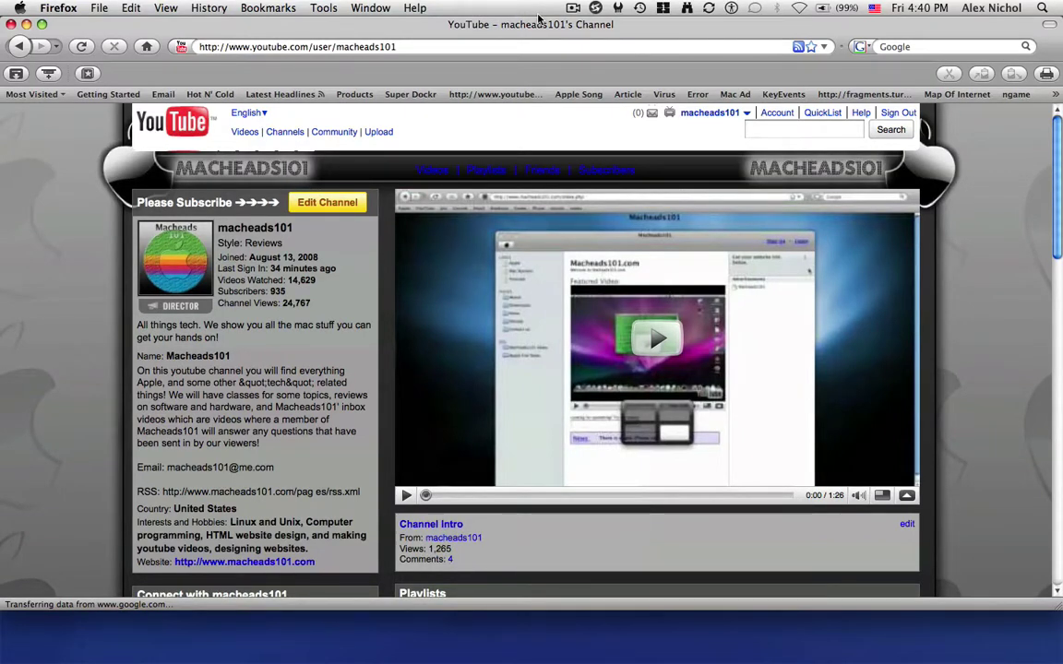
- Enlarge and reposition the YouTube Firefox window, then minimize, restore and minimize it again
{"action": "left_click", "coordinate": [40, 25]}
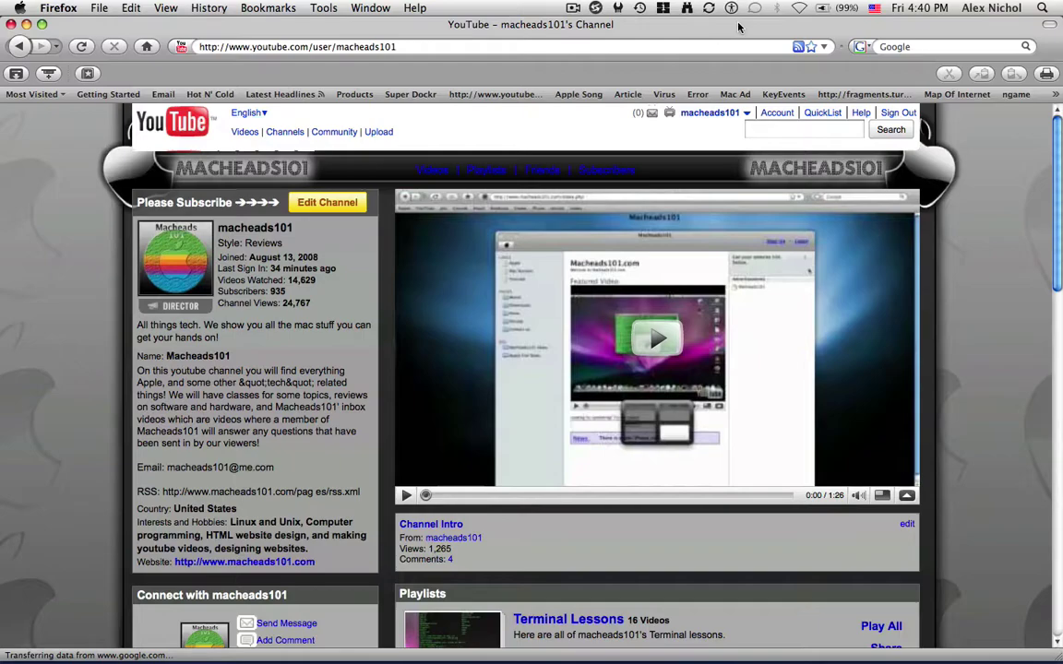
{"action": "mouse_move", "coordinate": [738, 26]}
{"action": "left_mouse_down"}
{"action": "mouse_move", "coordinate": [440, 144]}
{"action": "mouse_move", "coordinate": [753, 7]}
{"action": "left_mouse_up"}
{"action": "key", "text": "super+m"}
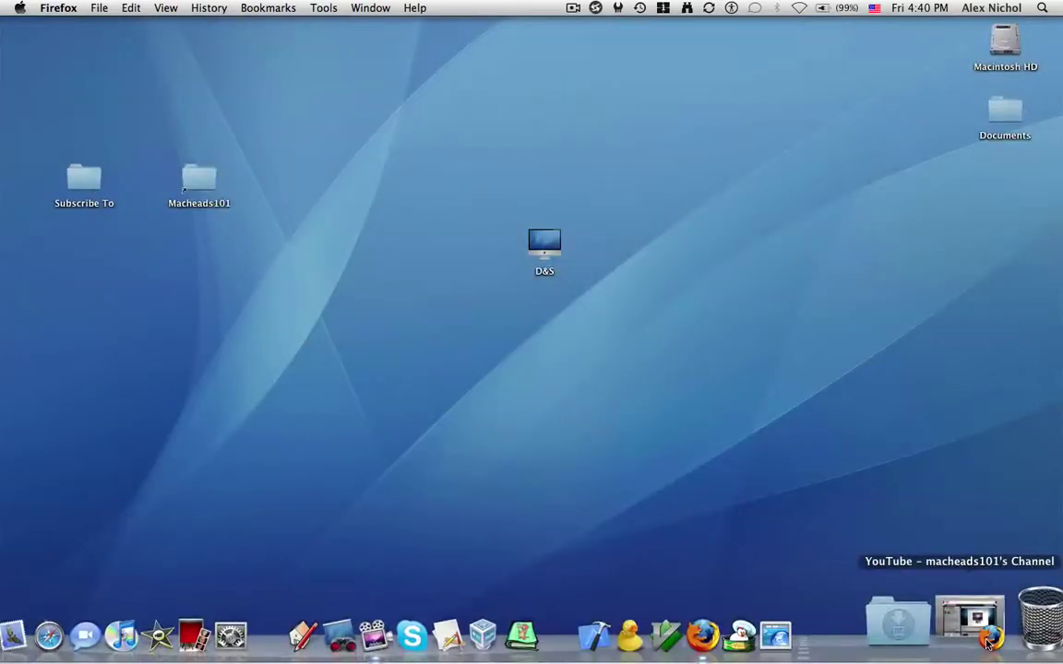
{"action": "left_click", "coordinate": [890, 613]}
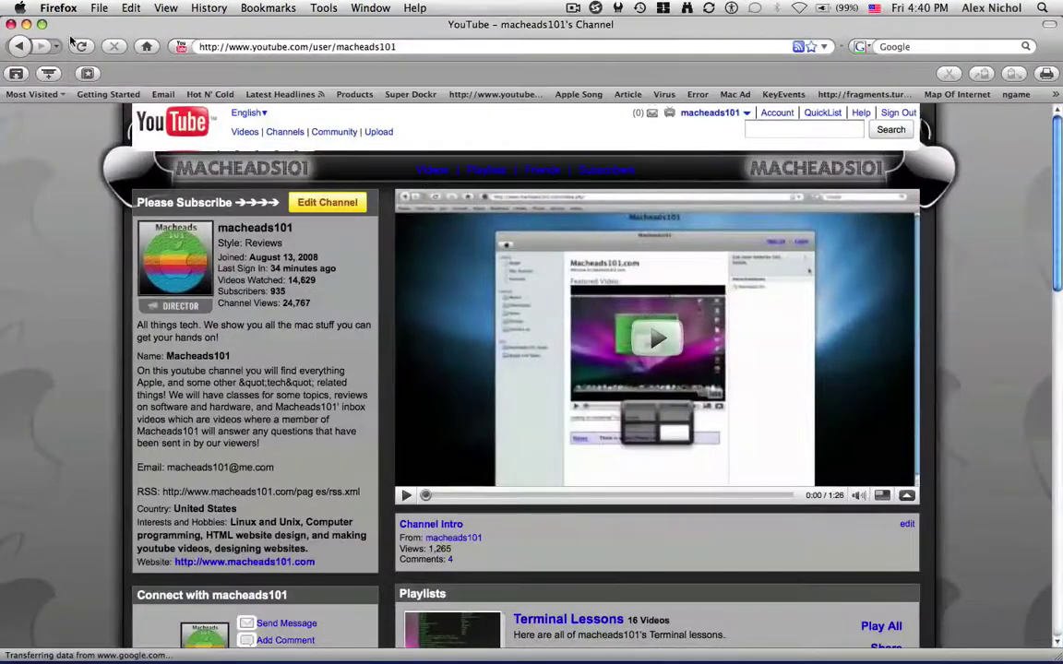
{"action": "key", "text": "super+m"}
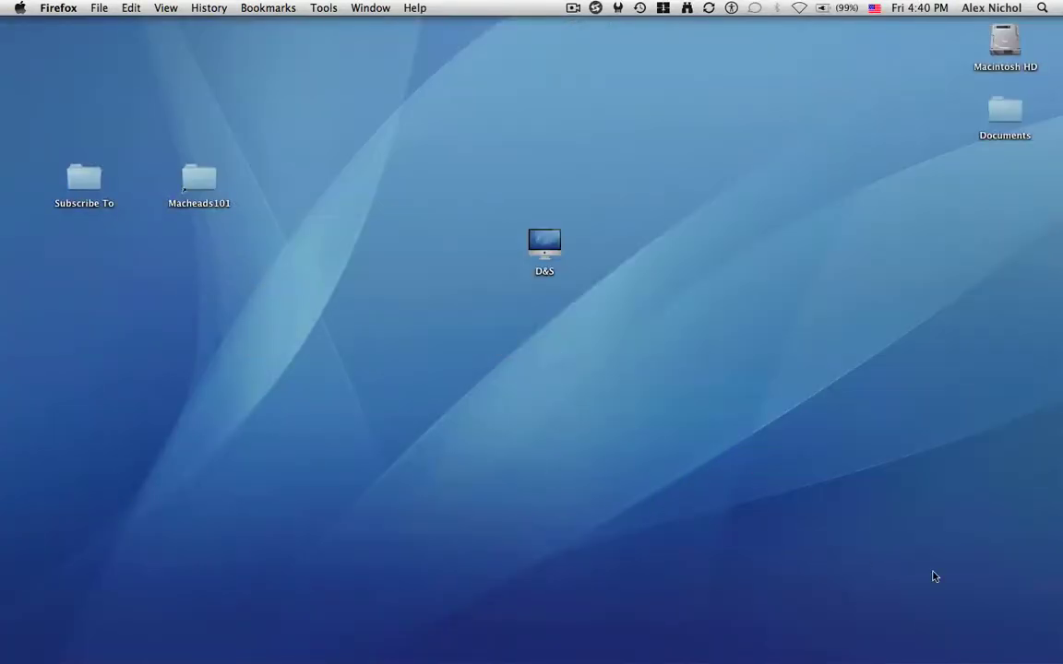
- Restore YouTube, launch System Preferences via Spotlight, and open the Spaces switching-shortcut choices
{"action": "left_click", "coordinate": [932, 636]}
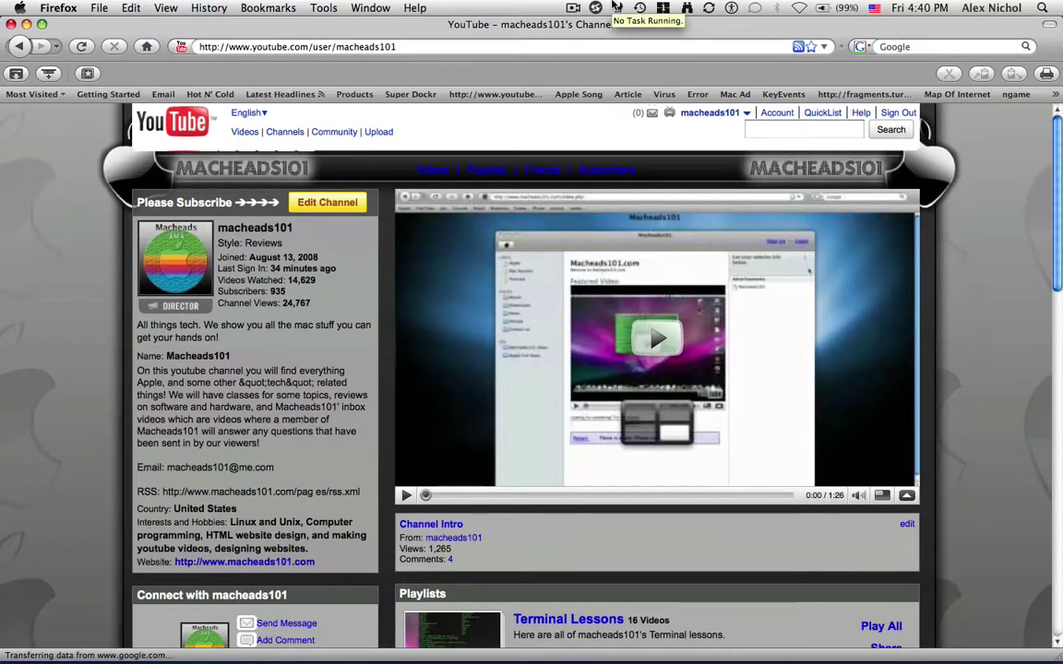
{"action": "key", "text": "super+space"}
{"action": "type", "text": "sys"}
{"action": "key", "text": "Return"}
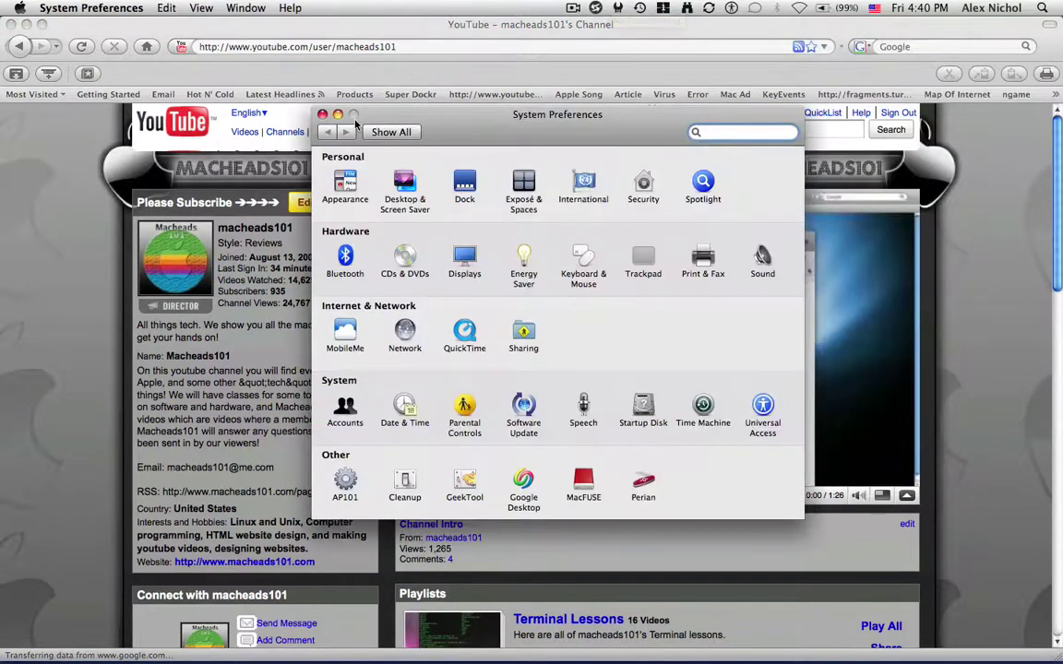
{"action": "left_click", "coordinate": [523, 189]}
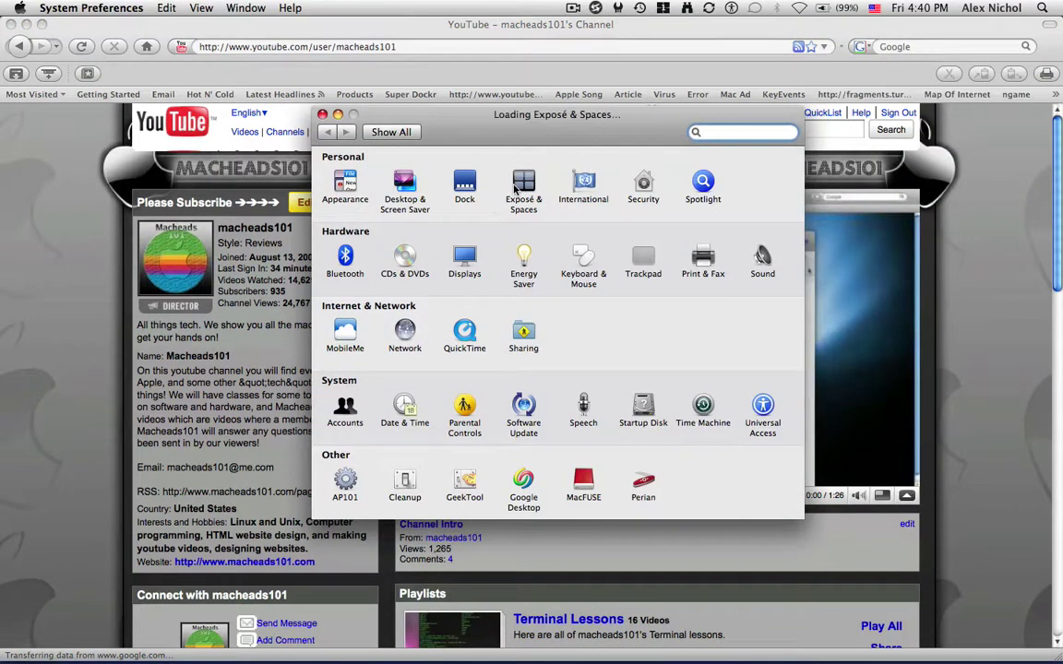
{"action": "left_click", "coordinate": [588, 172]}
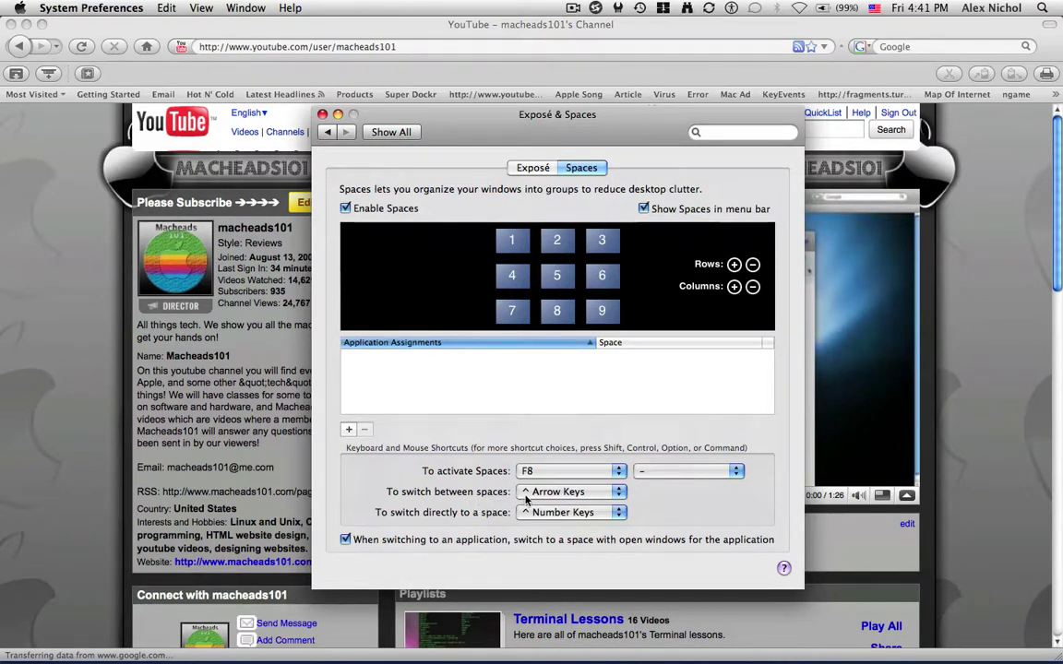
{"action": "left_click", "coordinate": [553, 492]}
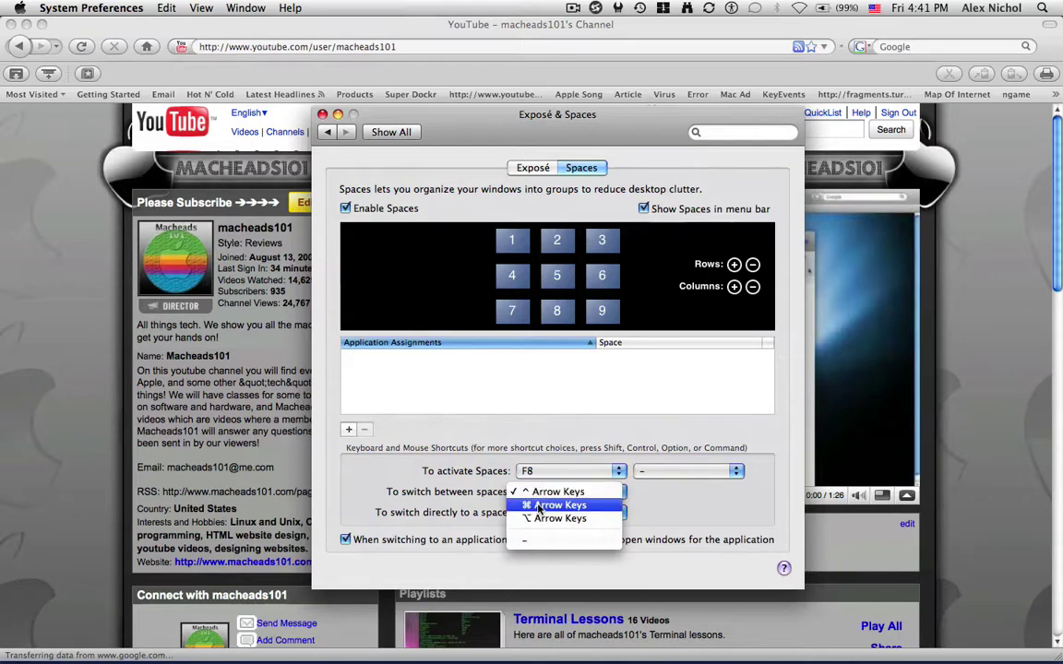
- Set space switching to ⌘ Arrow Keys, then move between spaces with Ctrl+Arrow keys
{"action": "left_click", "coordinate": [539, 507]}
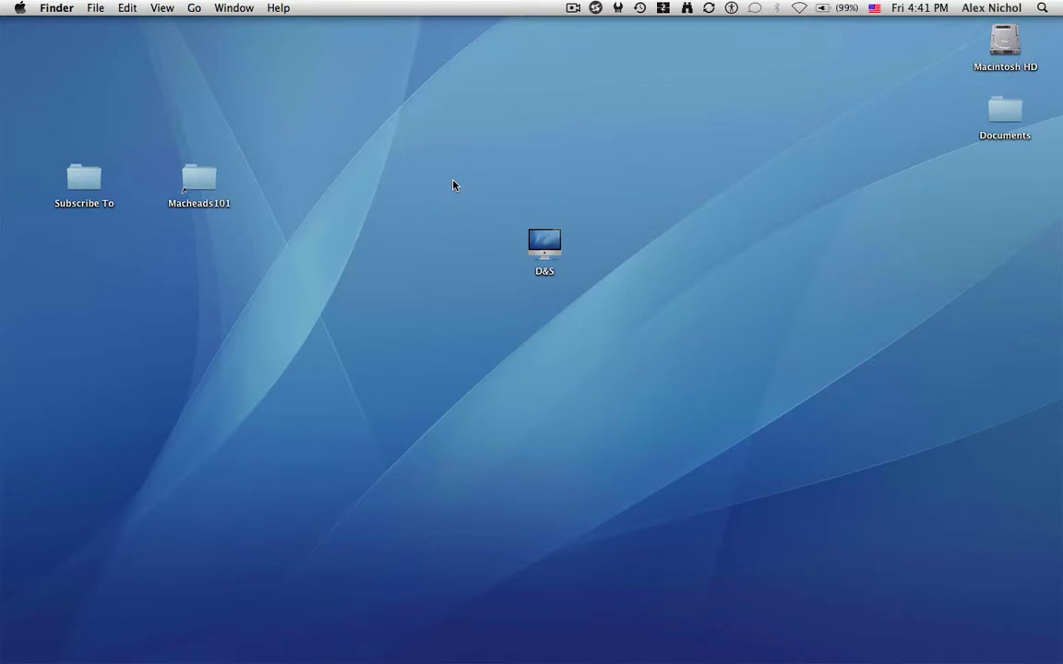
{"action": "key", "text": "ctrl+Left"}
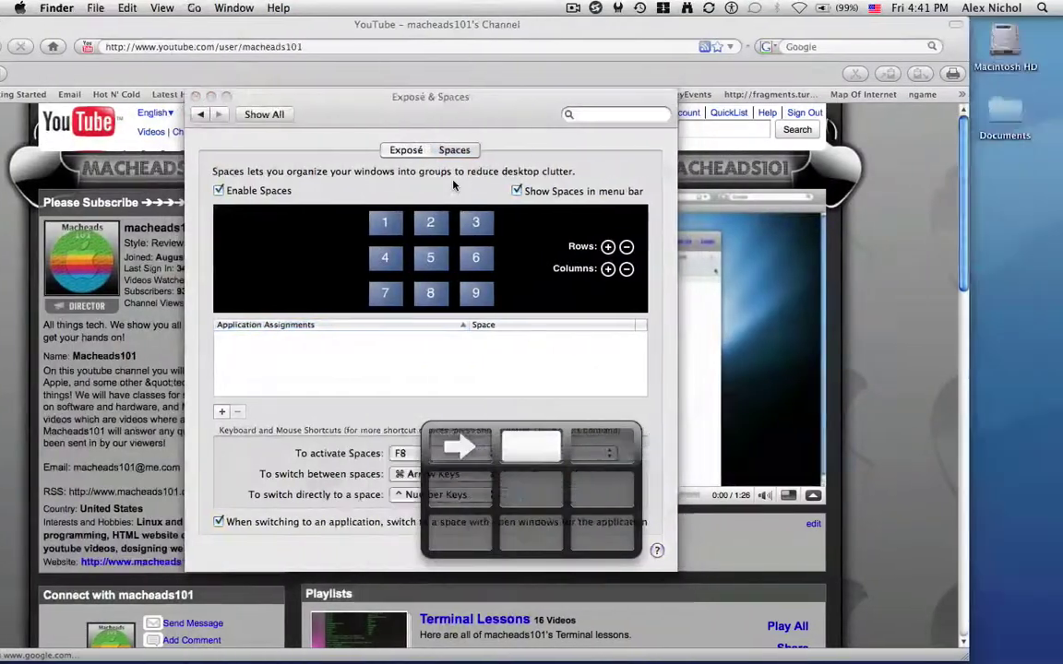
{"action": "key", "text": "ctrl+Down"}
{"action": "key", "text": "ctrl+Left"}
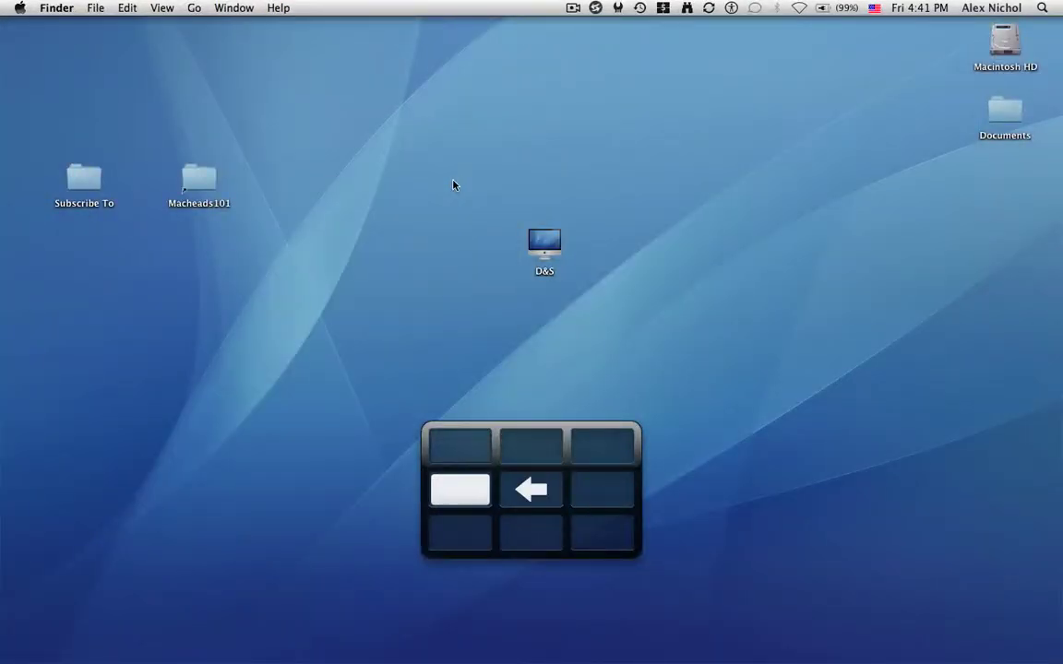
{"action": "key", "text": "ctrl+Up"}
{"action": "key", "text": "ctrl+Left"}
{"action": "key", "text": "ctrl+Down"}
{"action": "key", "text": "ctrl+Up"}
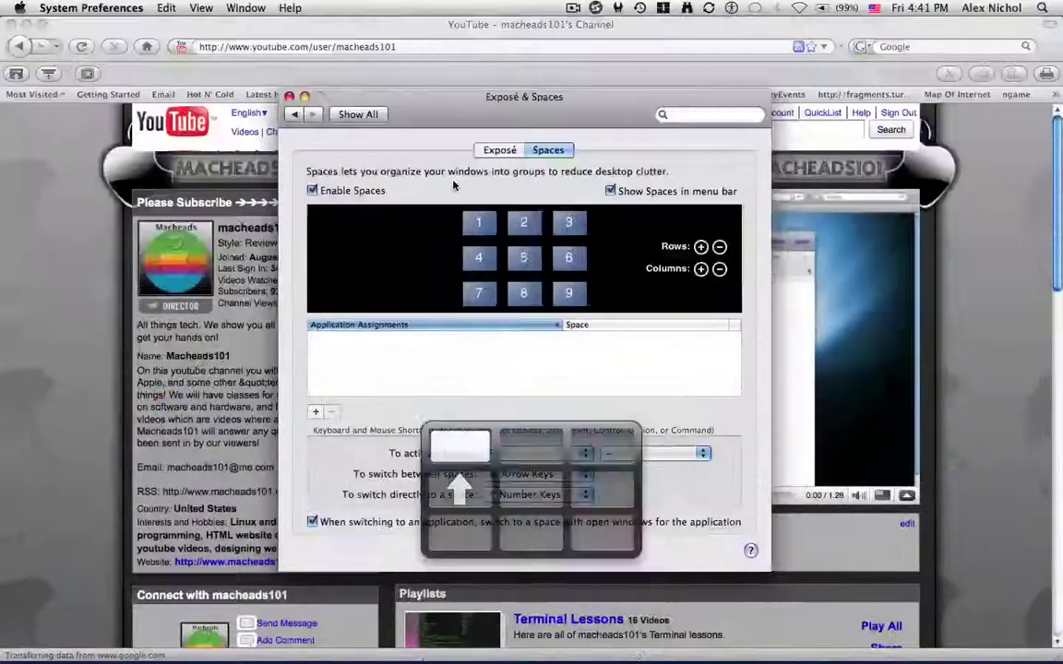
{"action": "key", "text": "ctrl+Up"}
{"action": "key", "text": "ctrl+Up"}
{"action": "key", "text": "ctrl+Left"}
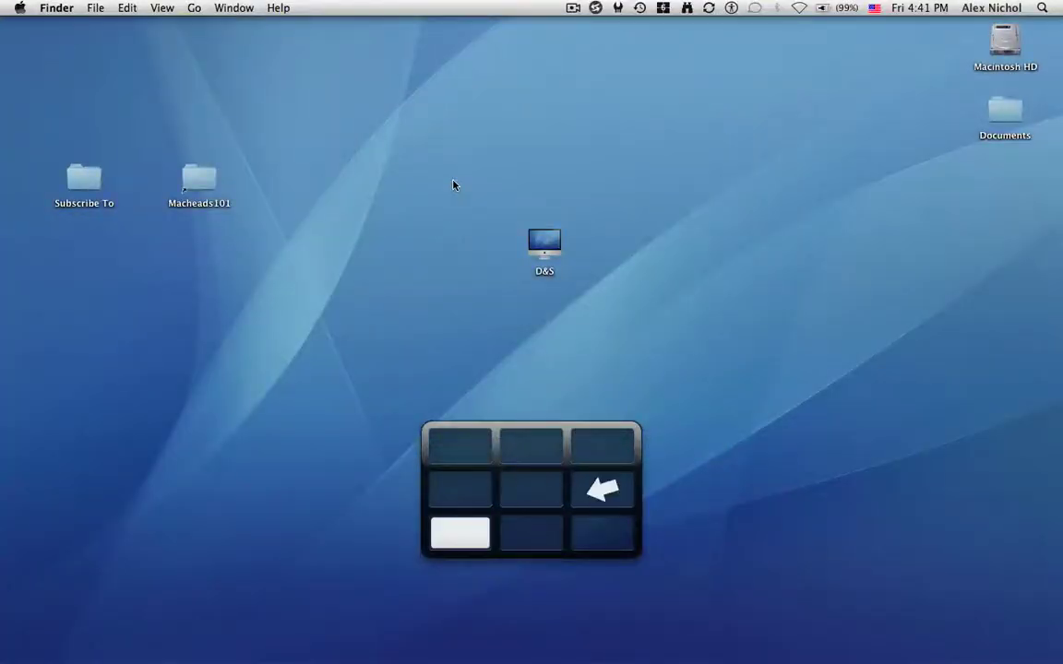
{"action": "key", "text": "ctrl+Up"}
{"action": "key", "text": "ctrl+Up"}
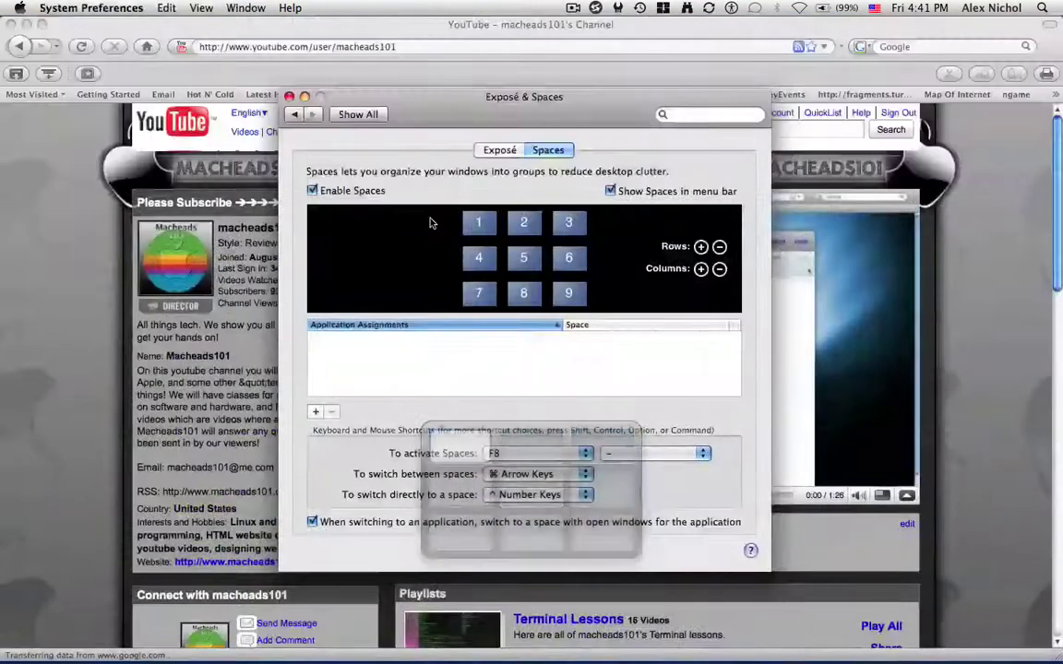
- Set the space-switching shortcut back to ^ Arrow Keys and show the Exposé settings
{"action": "left_click_drag", "start_coordinate": [443, 99], "coordinate": [498, 113]}
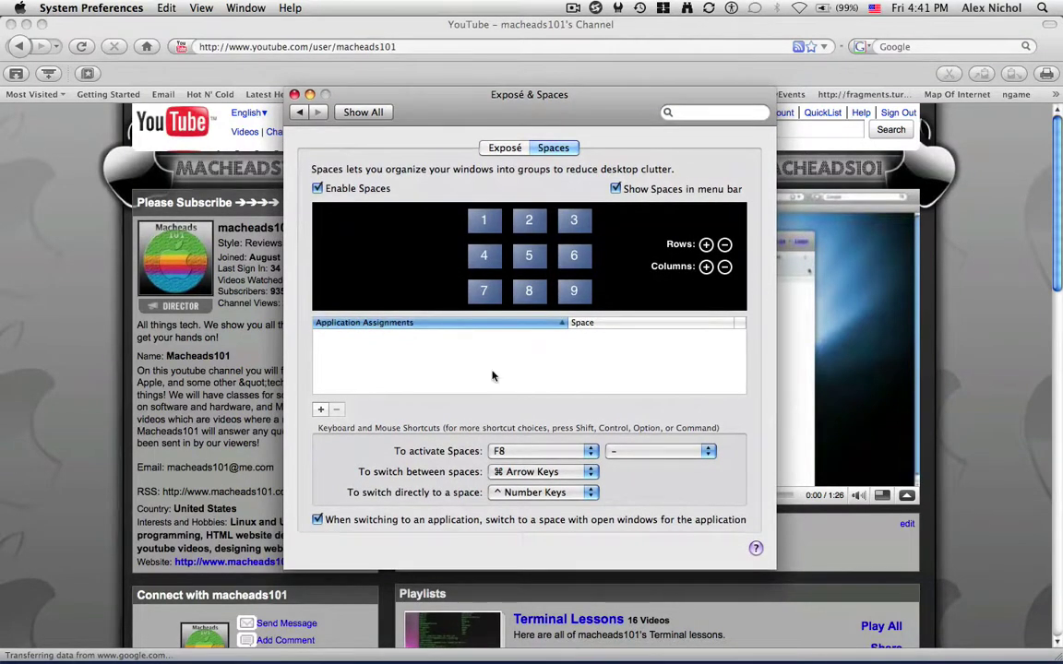
{"action": "left_click", "coordinate": [544, 472]}
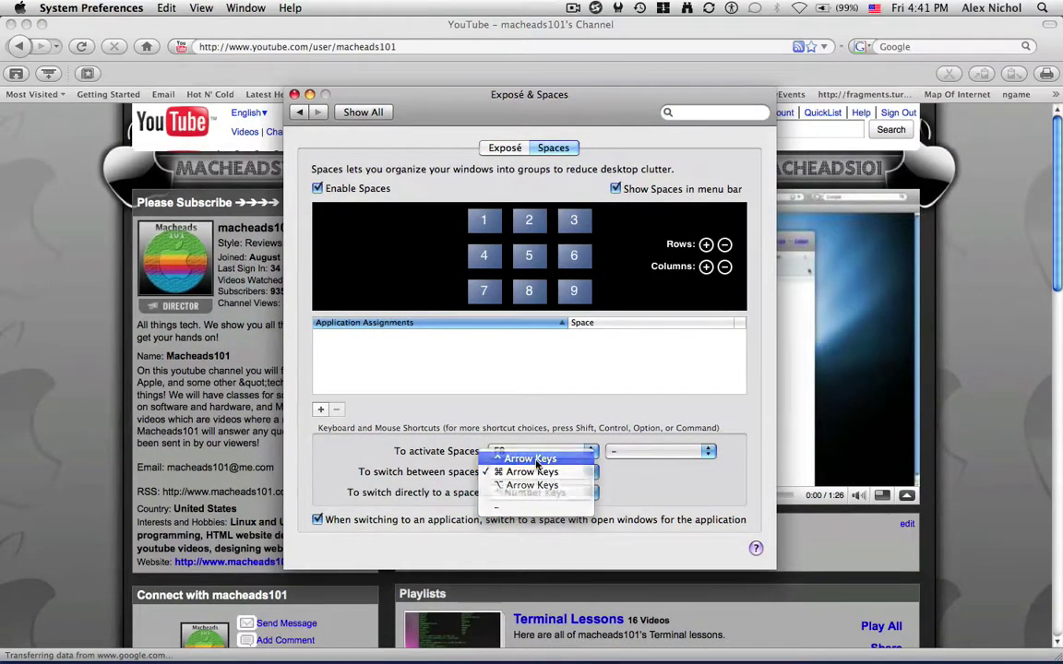
{"action": "left_click", "coordinate": [530, 457]}
{"action": "left_click", "coordinate": [505, 148]}
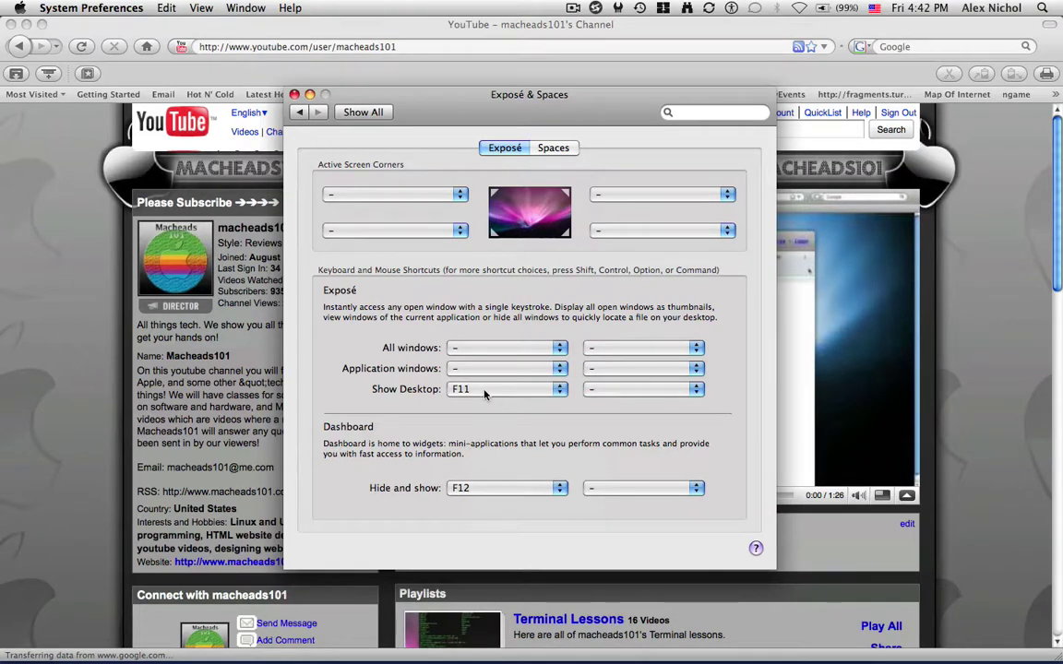
- Leave Application windows unassigned, show the desktop with F11, and open and close D&S
{"action": "left_click", "coordinate": [462, 368]}
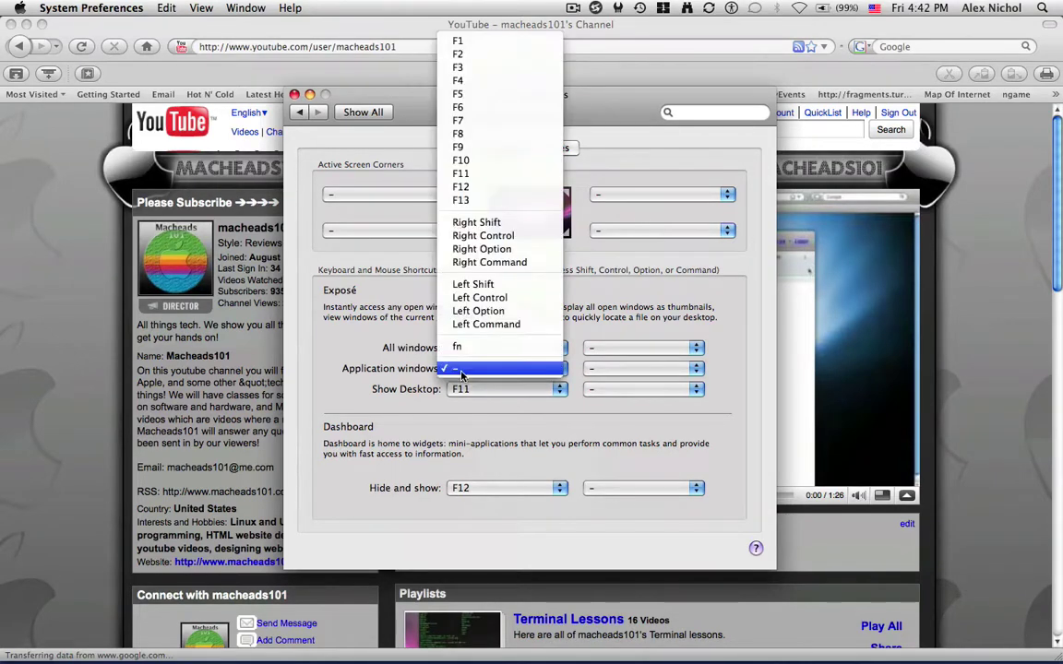
{"action": "left_click", "coordinate": [462, 370]}
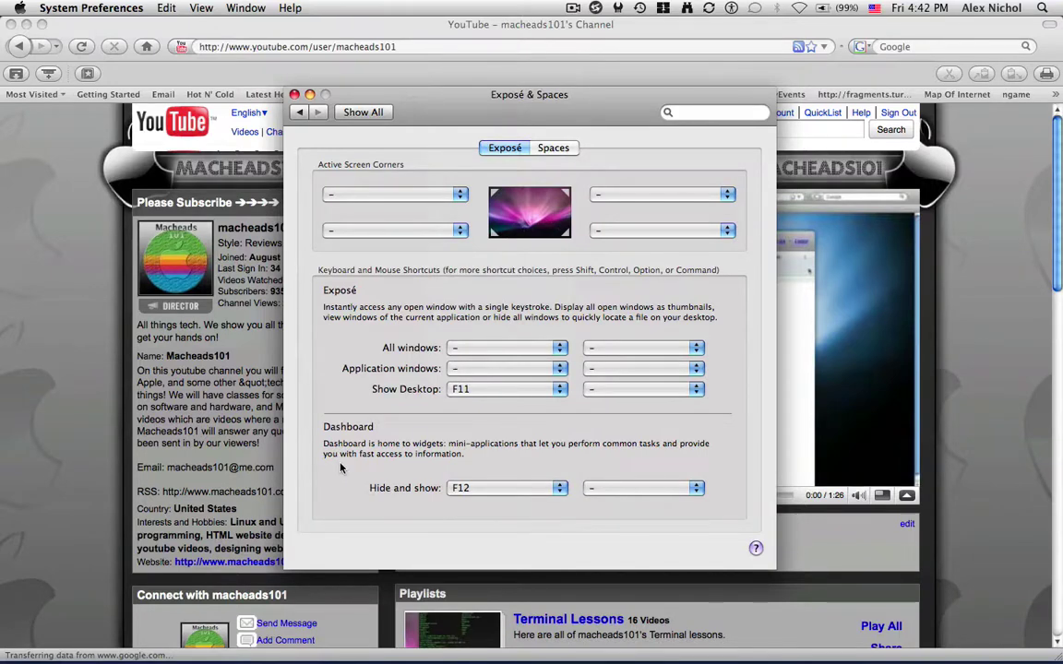
{"action": "key", "text": "F11"}
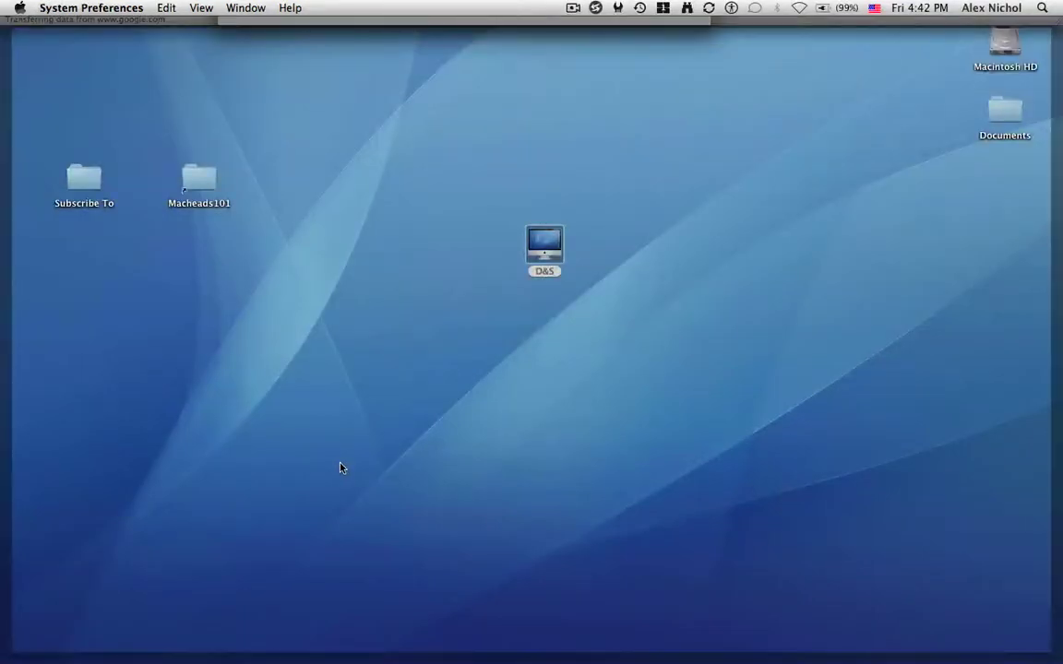
{"action": "double_click", "coordinate": [544, 245]}
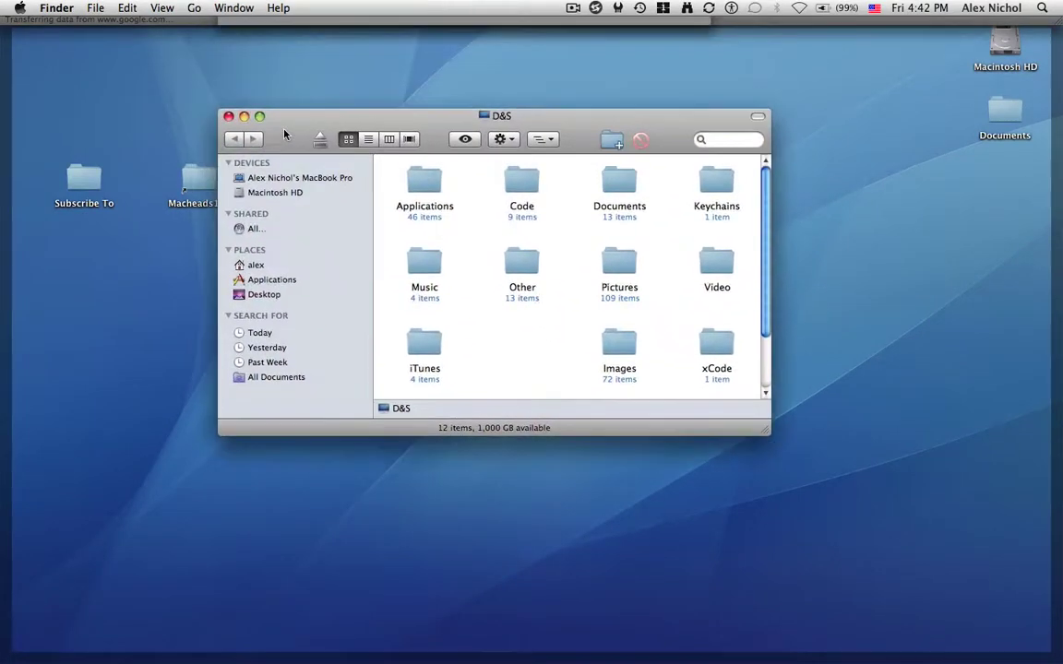
{"action": "left_click", "coordinate": [229, 116]}
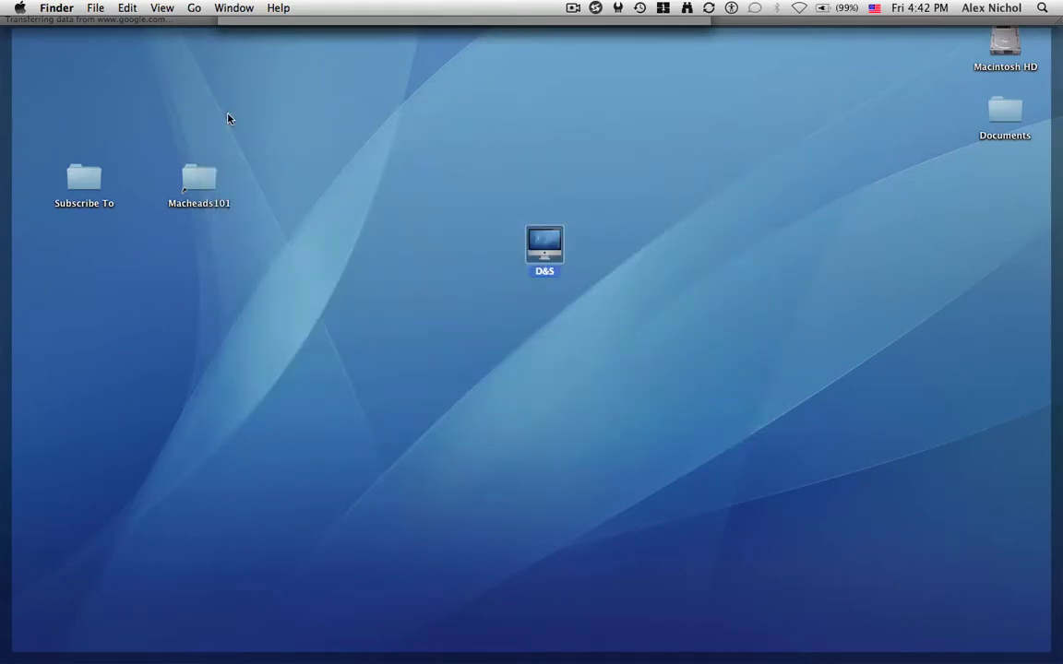
{"action": "key", "text": "F11"}
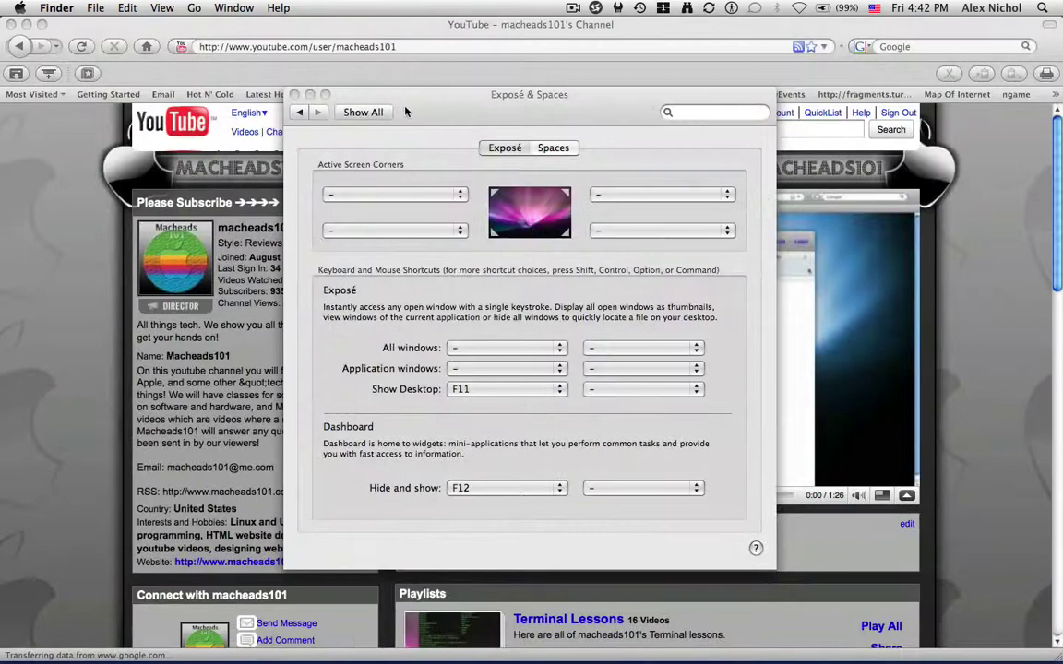
{"action": "left_click", "coordinate": [439, 369]}
- Assign F12 (briefly F13) to Application windows and test the overview with F12
{"action": "left_click", "coordinate": [485, 363]}
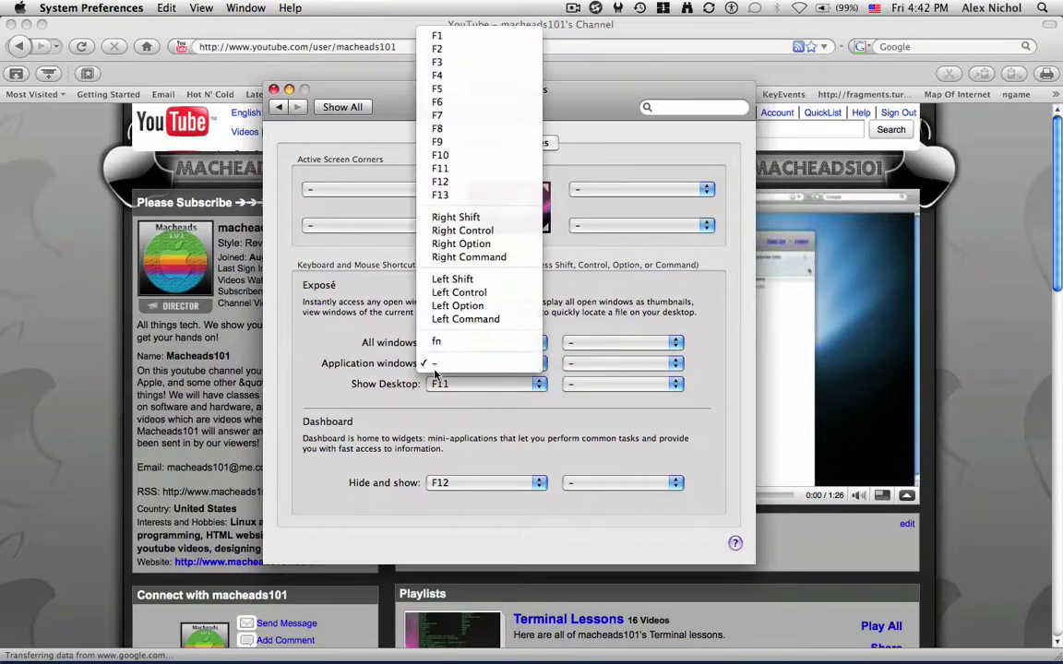
{"action": "left_click", "coordinate": [465, 197]}
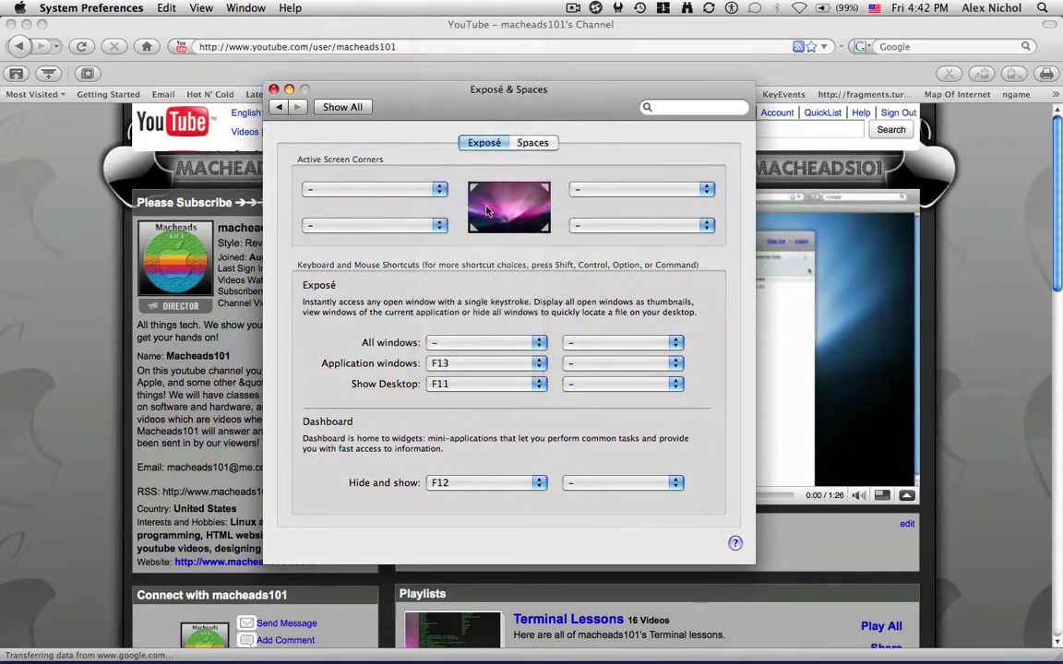
{"action": "left_click", "coordinate": [485, 362]}
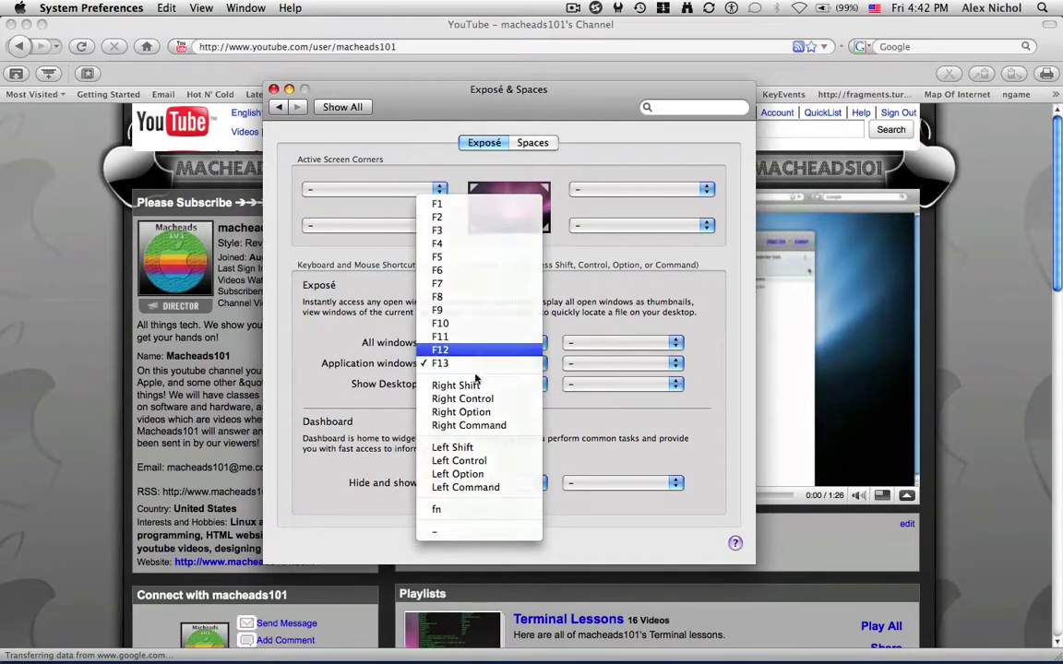
{"action": "left_click", "coordinate": [448, 347]}
{"action": "key", "text": "F12"}
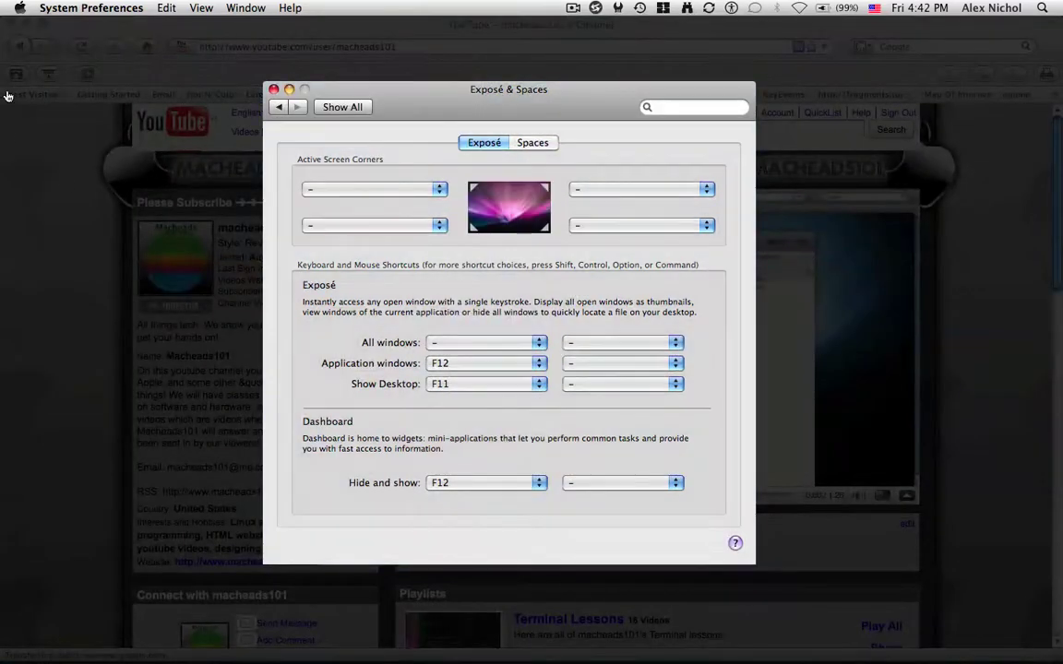
{"action": "key", "text": "F12"}
{"action": "key", "text": "F12"}
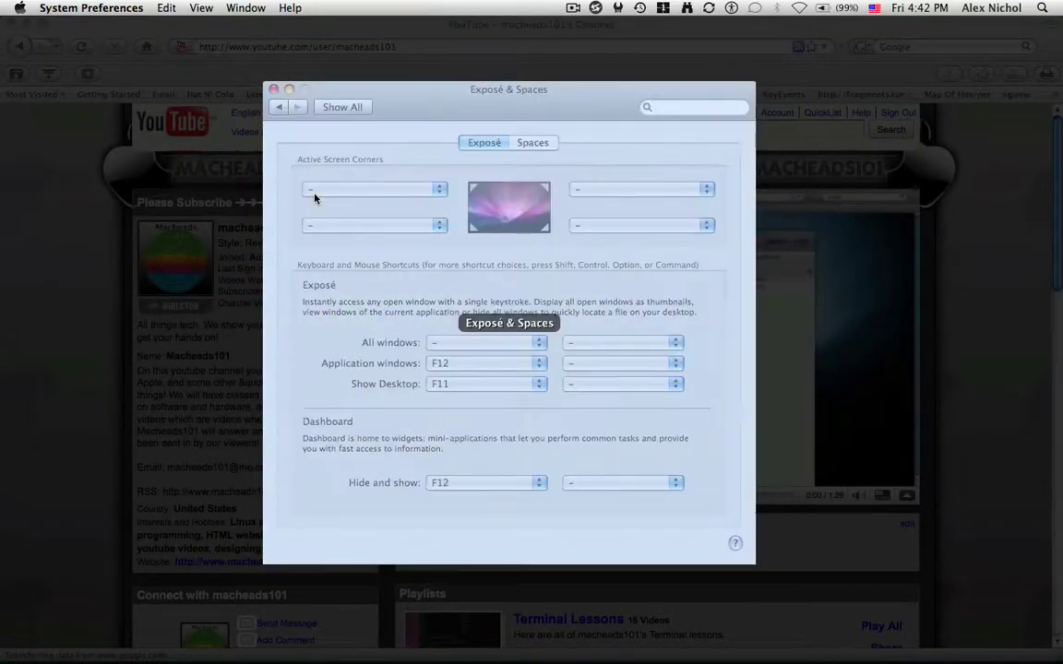
{"action": "key", "text": "F12"}
- Assign F12 to All windows, clear Application windows, and test F12
{"action": "left_click", "coordinate": [484, 342]}
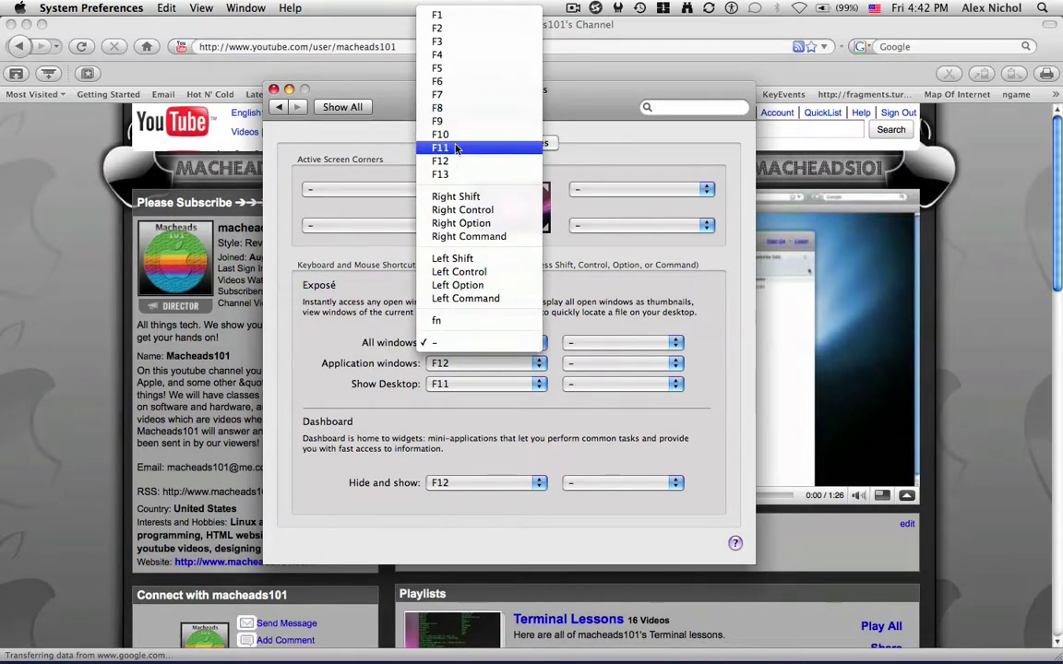
{"action": "left_click", "coordinate": [455, 161]}
{"action": "left_click", "coordinate": [484, 363]}
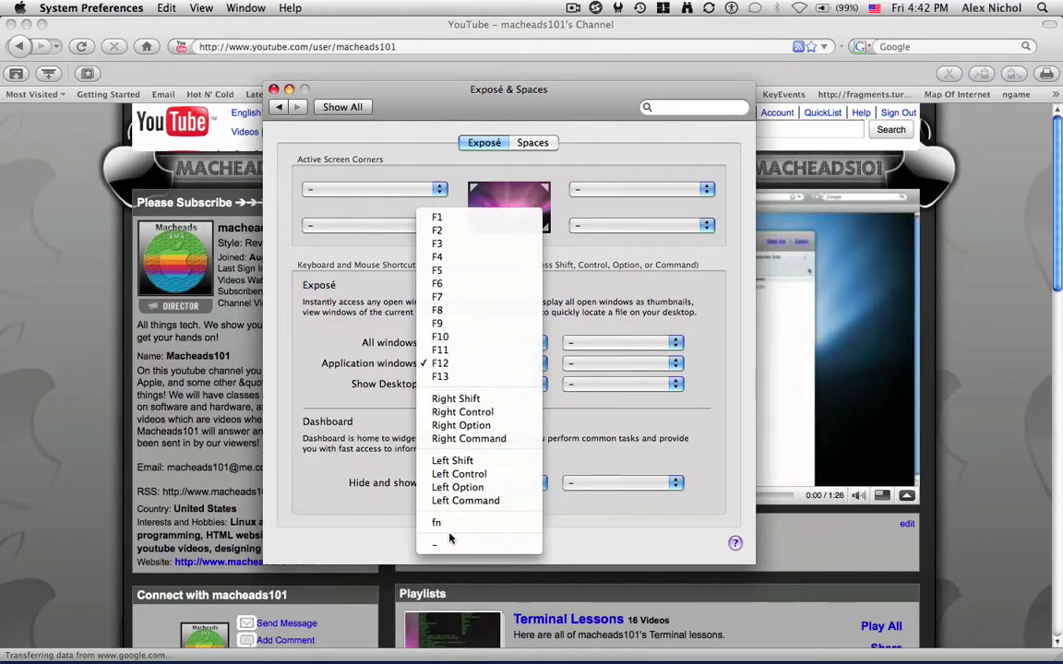
{"action": "left_click", "coordinate": [435, 544]}
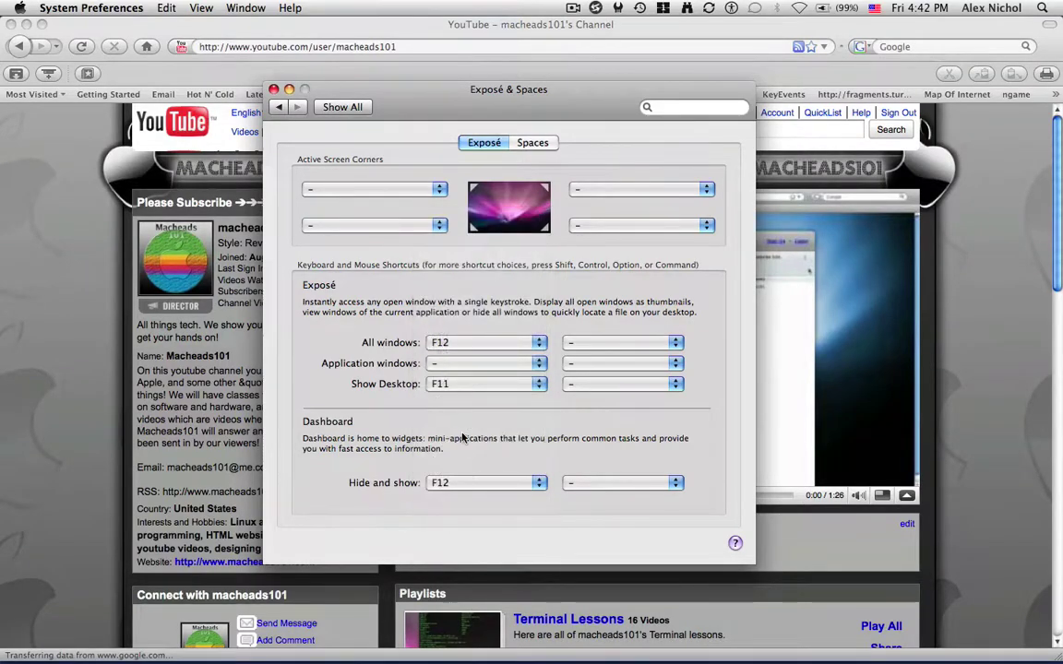
{"action": "key", "text": "F12"}
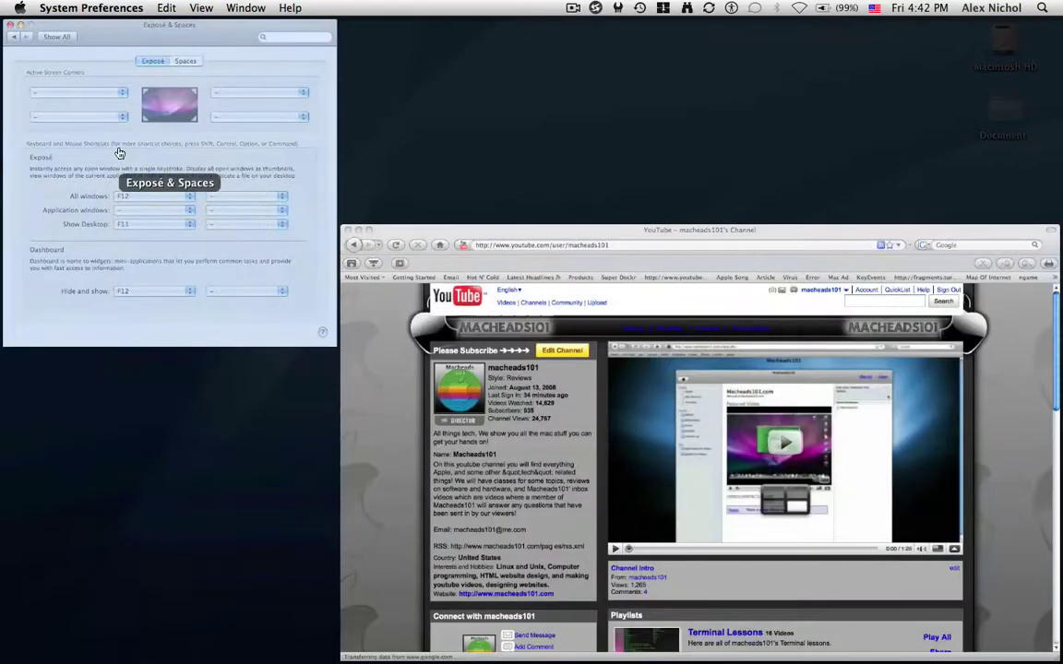
{"action": "left_click", "coordinate": [166, 166]}
- Clear the All windows shortcut and go back to the System Preferences overview
{"action": "left_click", "coordinate": [487, 342]}
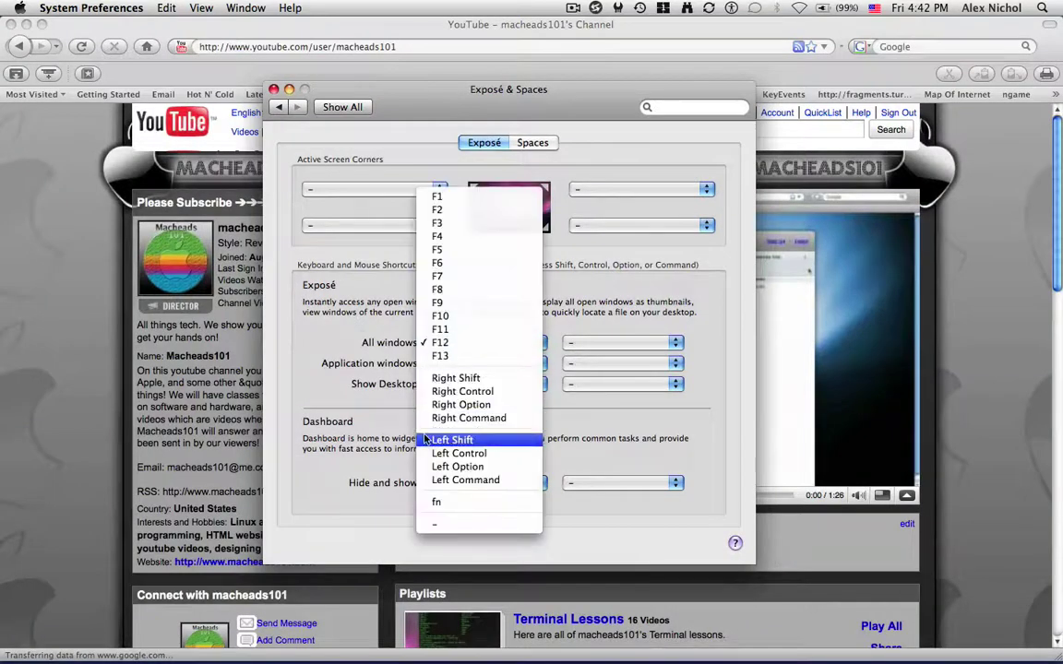
{"action": "left_click", "coordinate": [410, 490]}
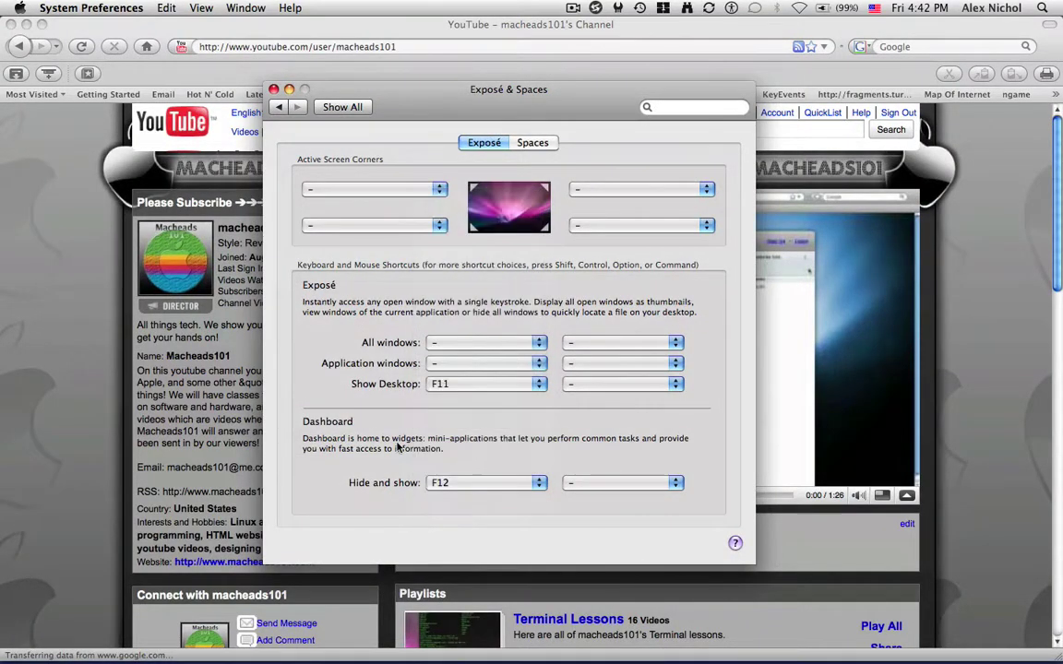
{"action": "left_click", "coordinate": [342, 107]}
- Quit System Preferences with Cmd+Q and Command-Tab through running apps to Firefox
{"action": "key", "text": "super+q"}
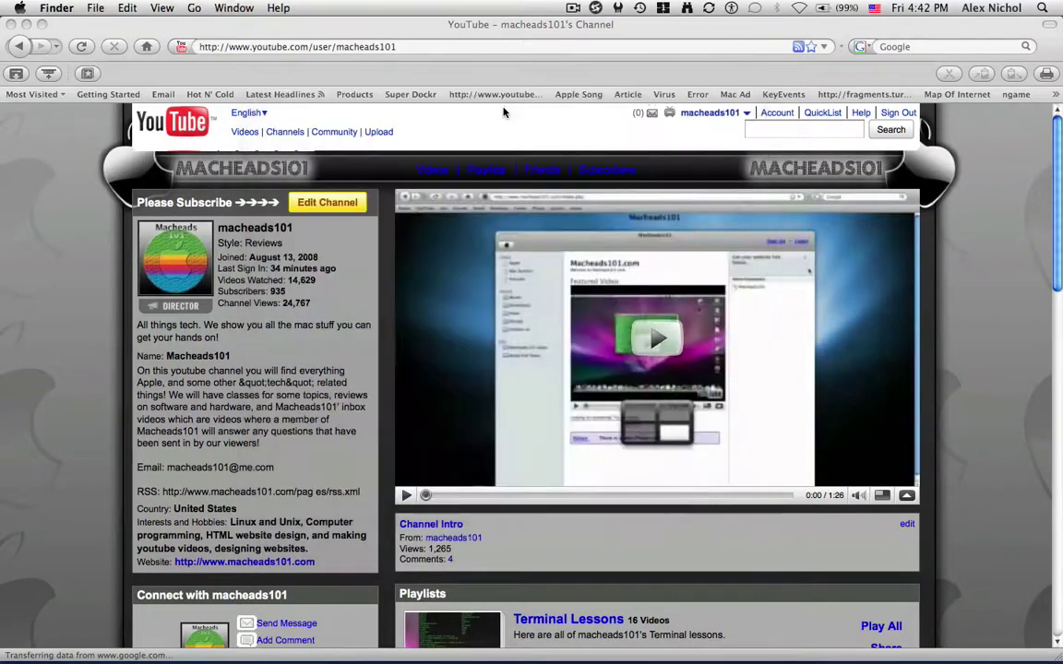
{"action": "left_click", "coordinate": [505, 112]}
{"action": "key", "text": "super+Tab"}
{"action": "key", "text": "Tab"}
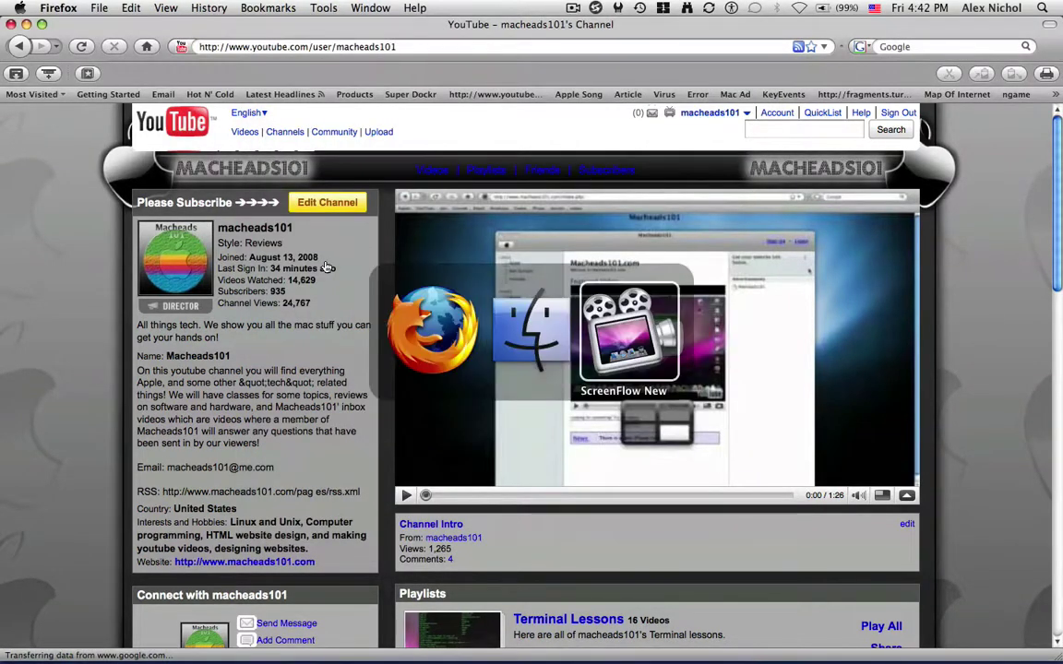
{"action": "key", "text": "shift+Tab"}
{"action": "key", "text": "Tab"}
{"action": "key", "text": "shift+Tab"}
{"action": "key", "text": "shift+Tab"}
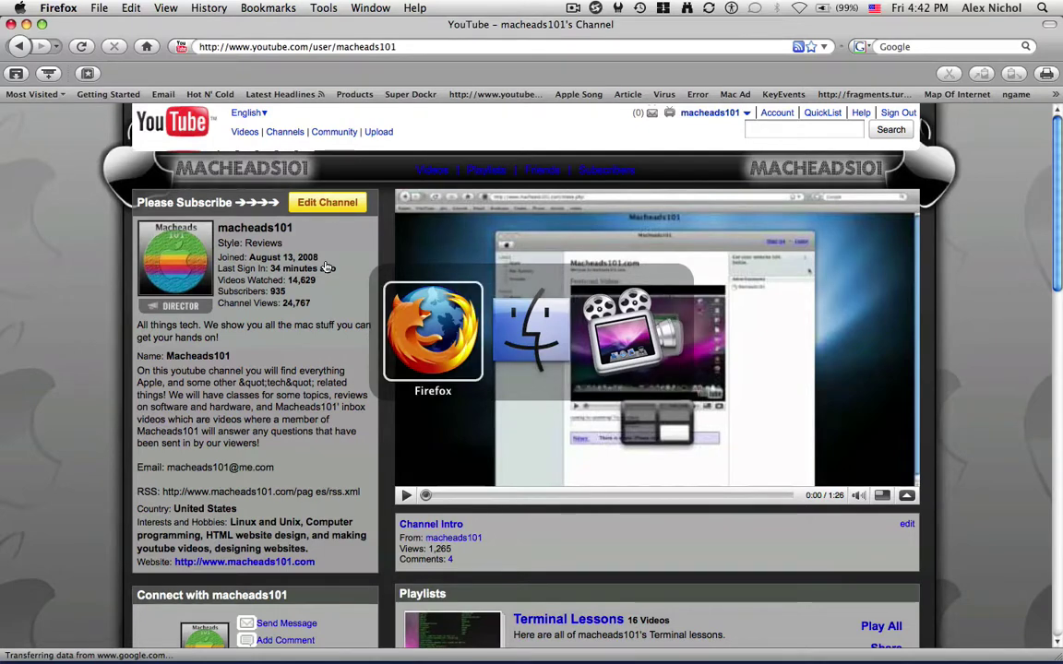
{"action": "key", "text": "Tab"}
{"action": "key", "text": "shift+Tab"}
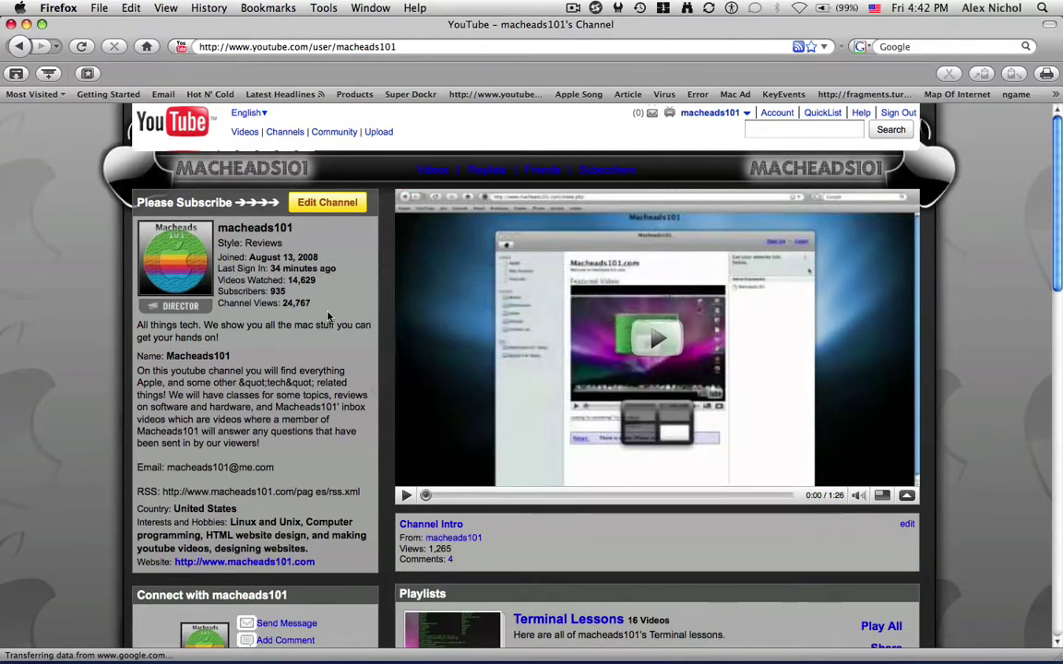
- Move focus between Firefox's address bar and search field, then deselect the address
{"action": "left_click", "coordinate": [723, 46]}
{"action": "key", "text": "Tab"}
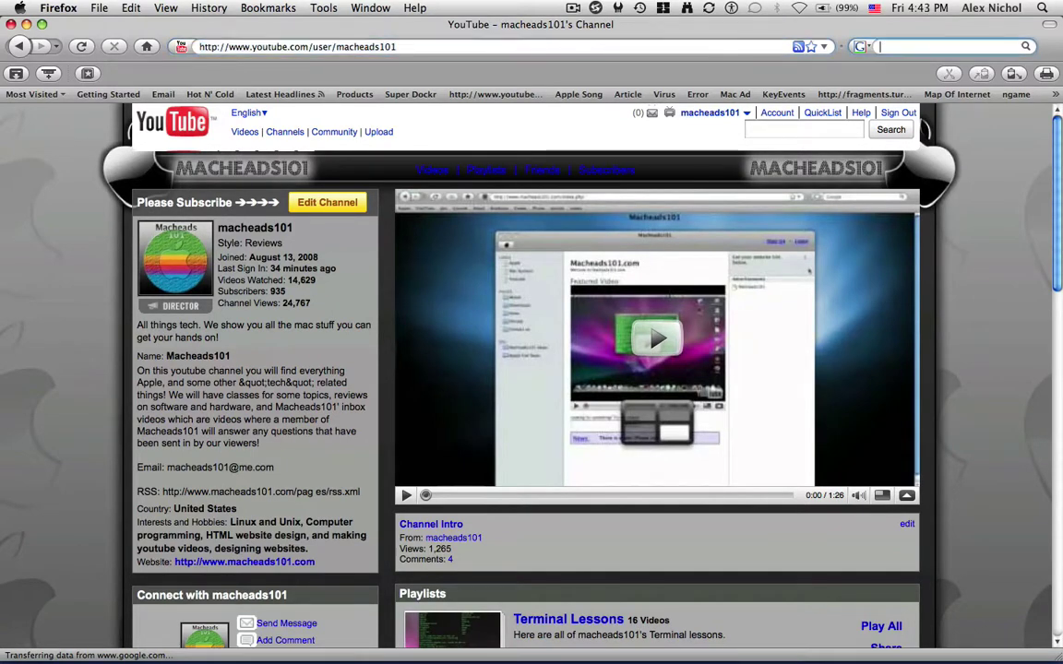
{"action": "key", "text": "shift+Tab"}
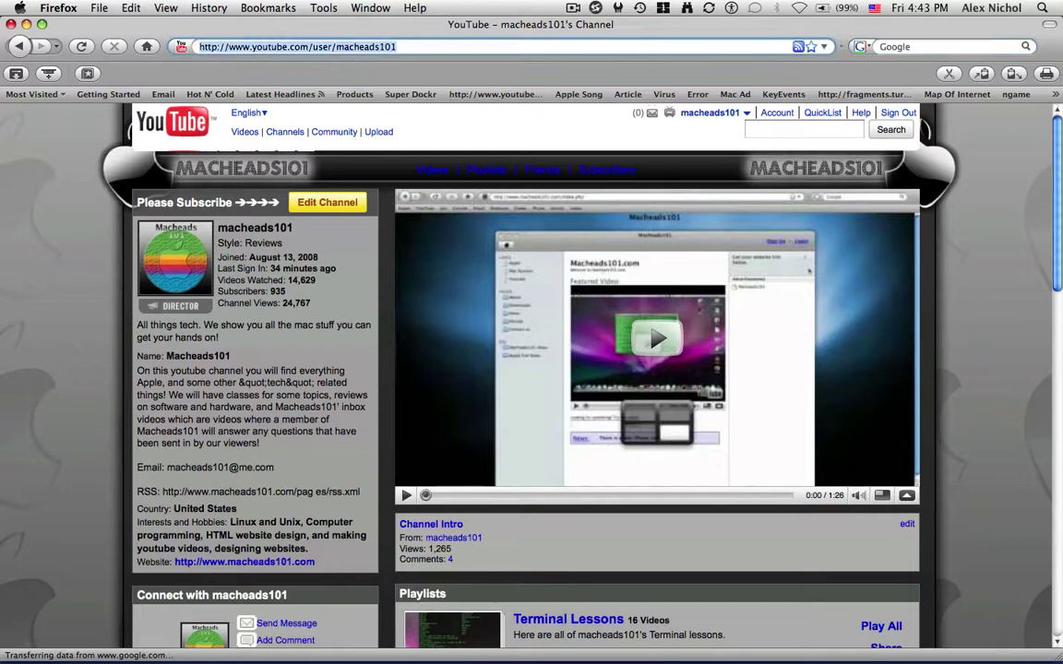
{"action": "left_click", "coordinate": [601, 128]}
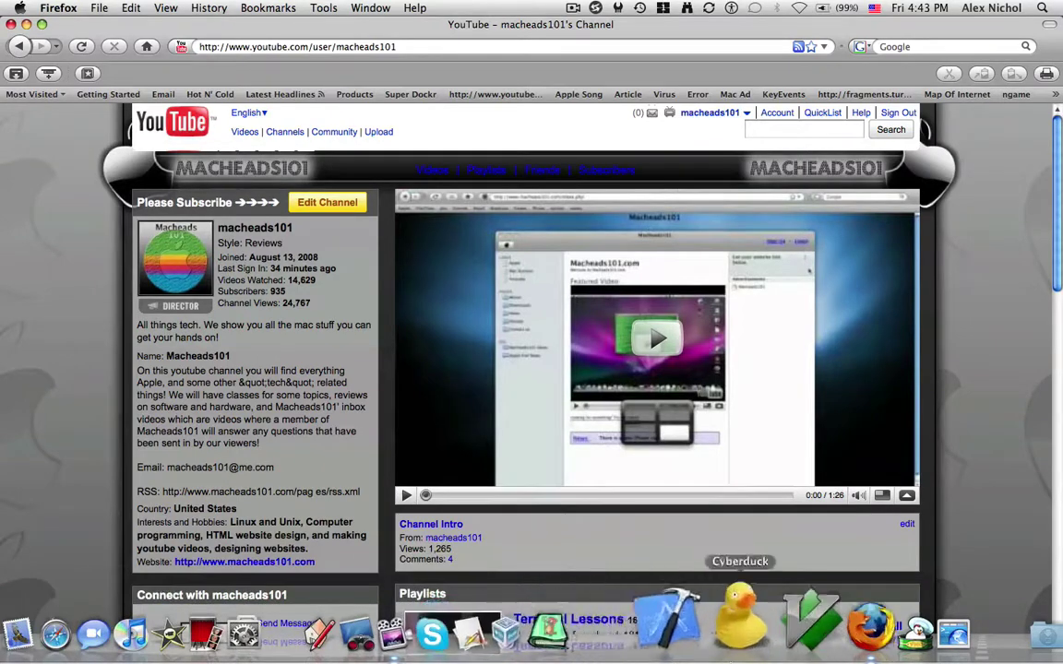
- Close the Firefox window, then reopen Firefox from the Dock
{"action": "left_click", "coordinate": [9, 24]}
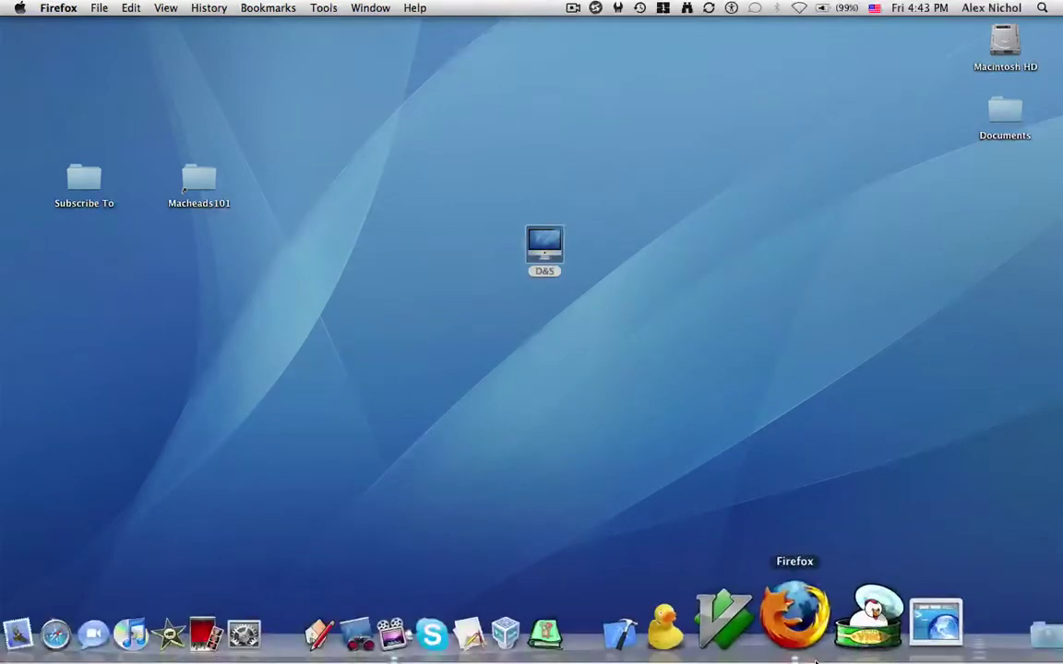
{"action": "left_click", "coordinate": [619, 141]}
{"action": "left_click", "coordinate": [620, 141]}
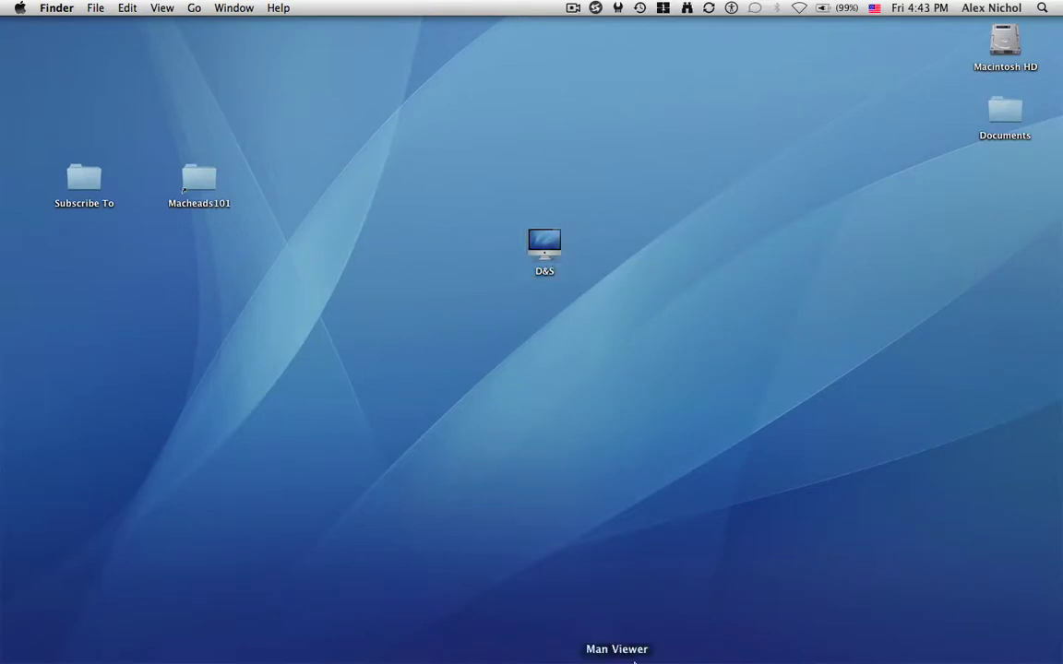
{"action": "left_click", "coordinate": [799, 627]}
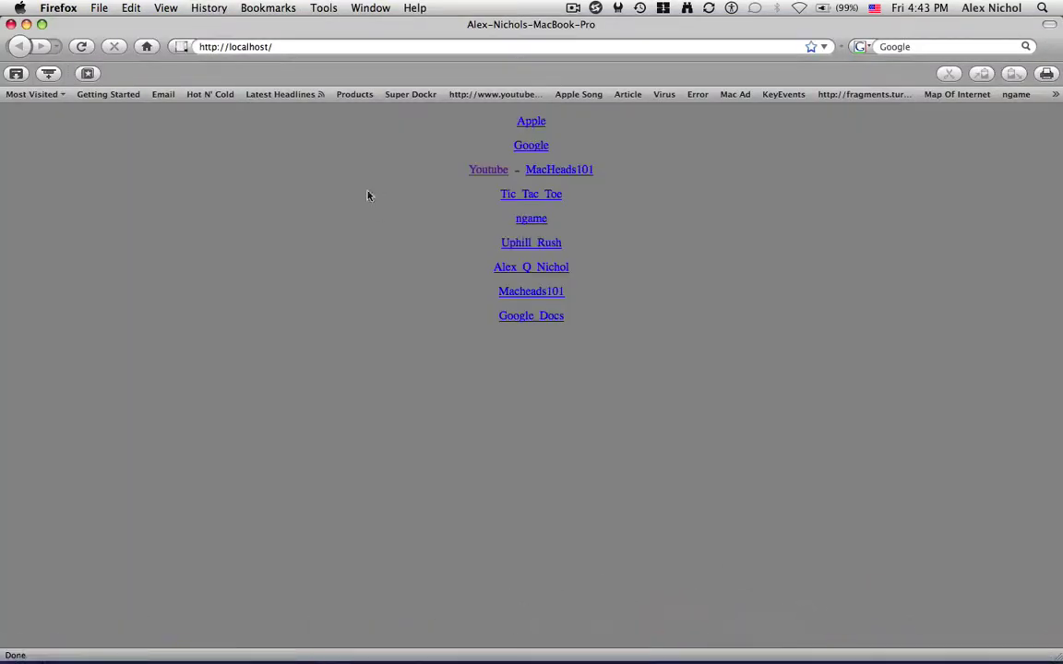
- Show the Firefox application menu, dismiss it, and quit Firefox with Cmd+Q
{"action": "left_click", "coordinate": [58, 8]}
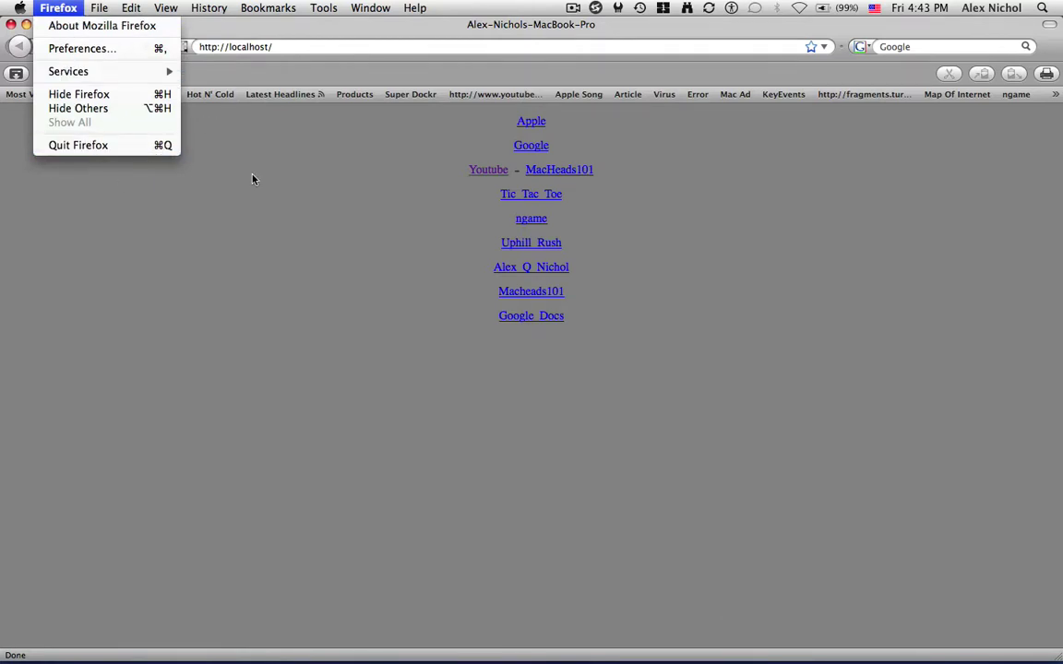
{"action": "left_click", "coordinate": [227, 156]}
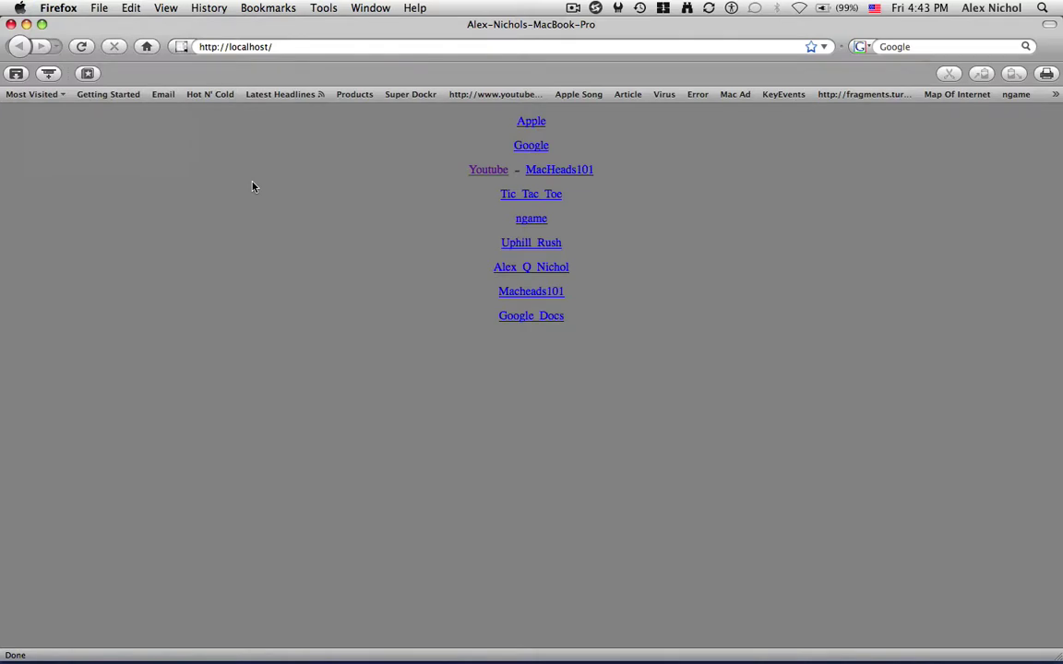
{"action": "key", "text": "super+q"}
{"action": "key", "text": "Return"}
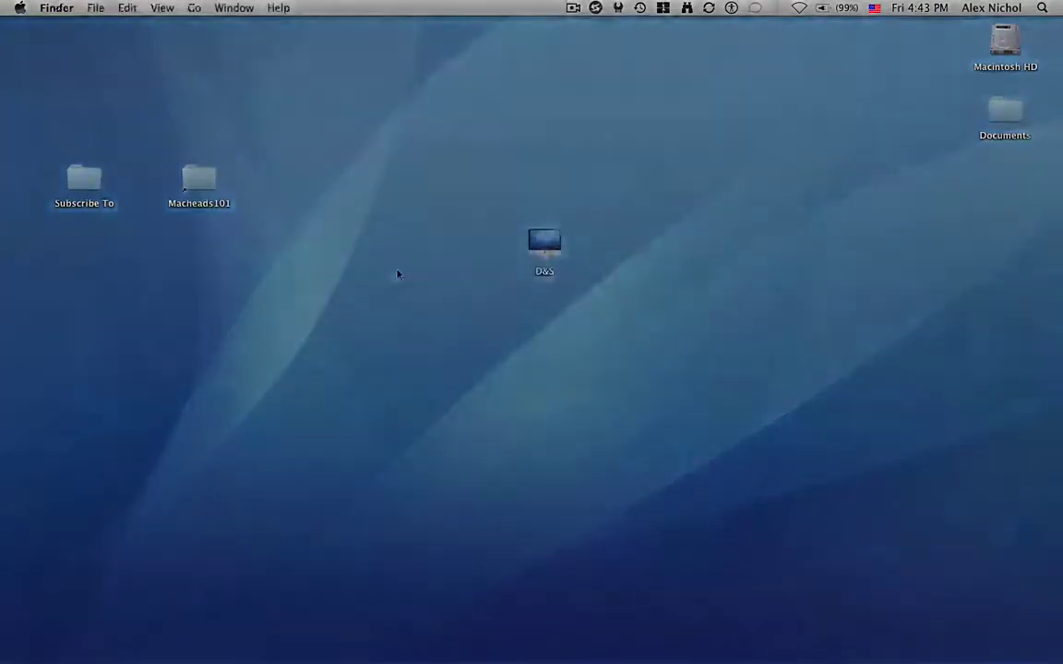